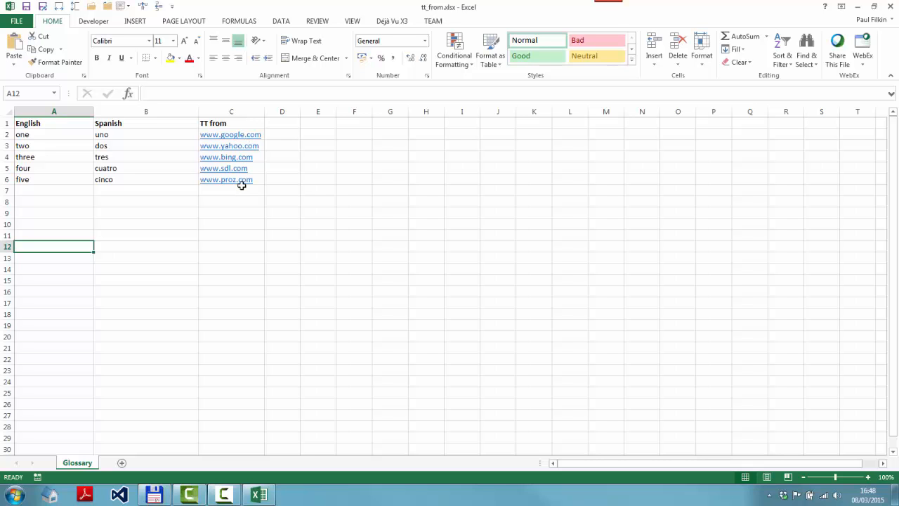
# - Close the workbook and convert tt_from.xlsx into a termbase with Glossary Converter, keeping TT from as a Text term field
pyautogui.click(889, 6)
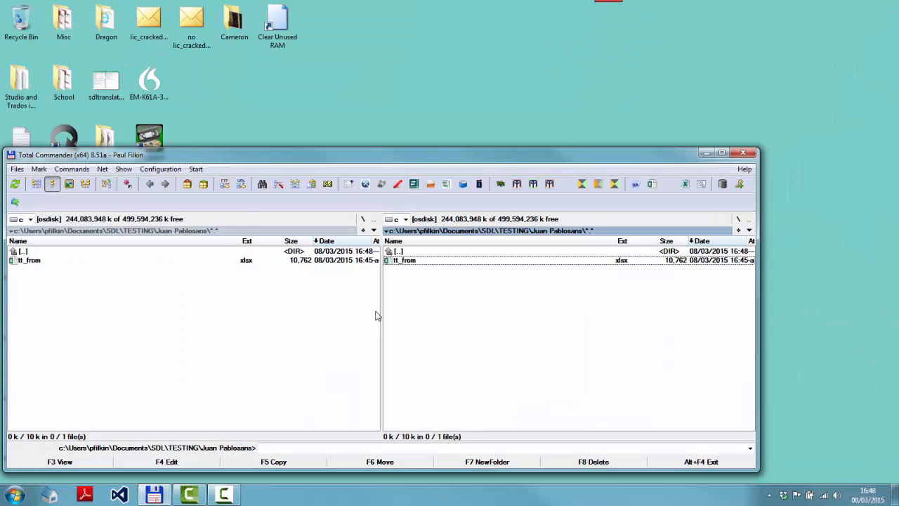
pyautogui.moveTo(414, 263); pyautogui.dragTo(155, 168)
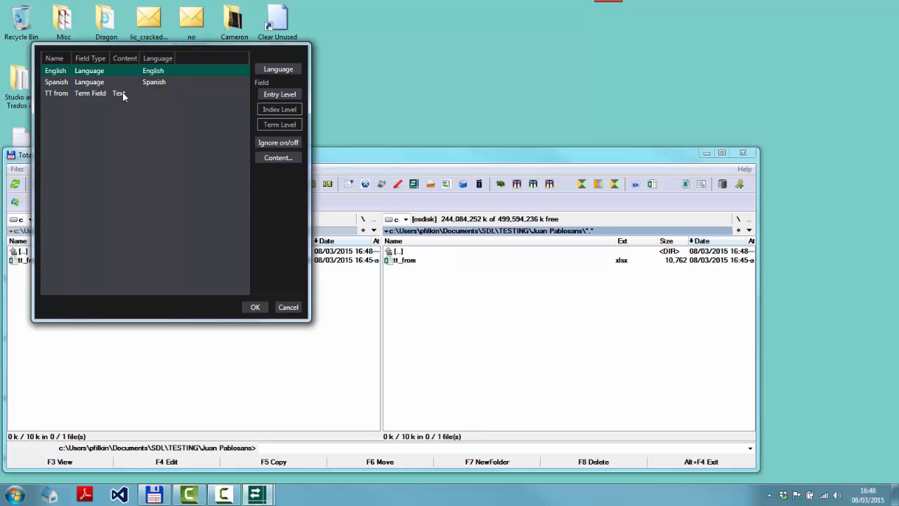
pyautogui.click(124, 95)
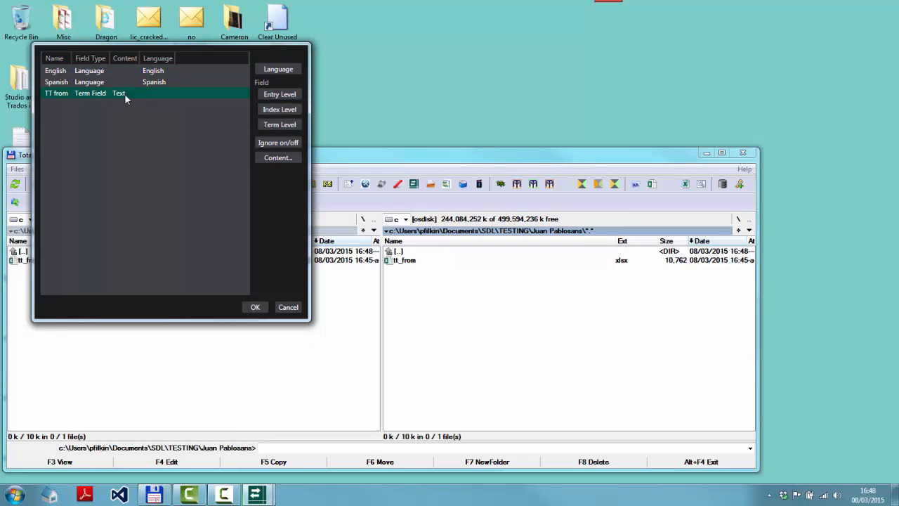
pyautogui.click(124, 94)
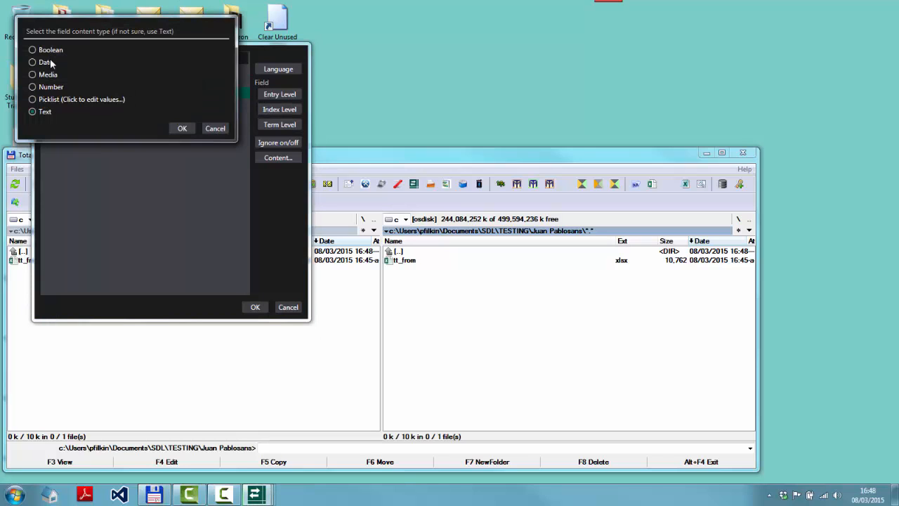
pyautogui.click(215, 129)
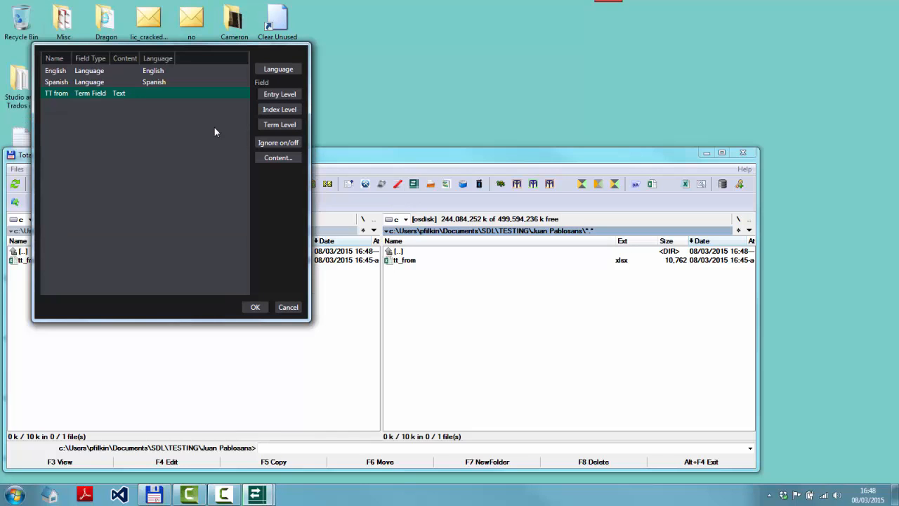
pyautogui.click(260, 308)
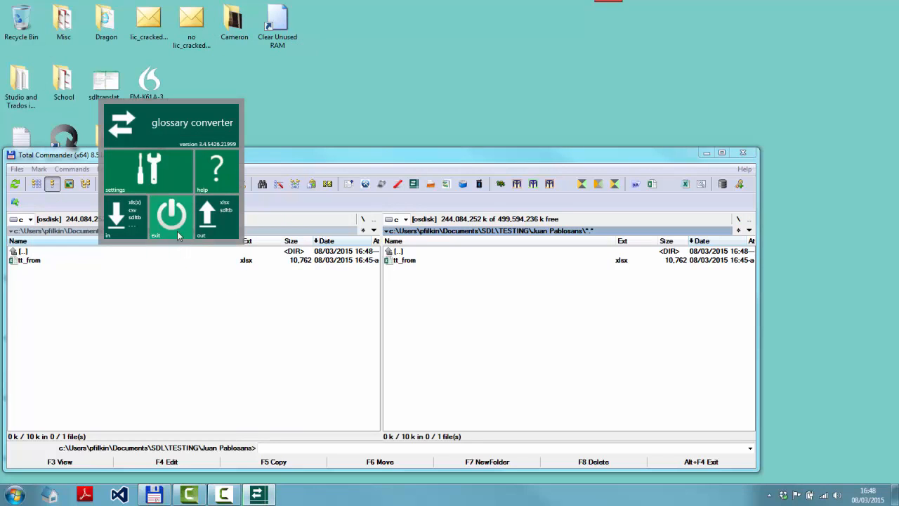
# - Open the tt_from termbase in SDL MultiTerm and examine the TT from field in the entries five, four and one
pyautogui.doubleClick(412, 297)
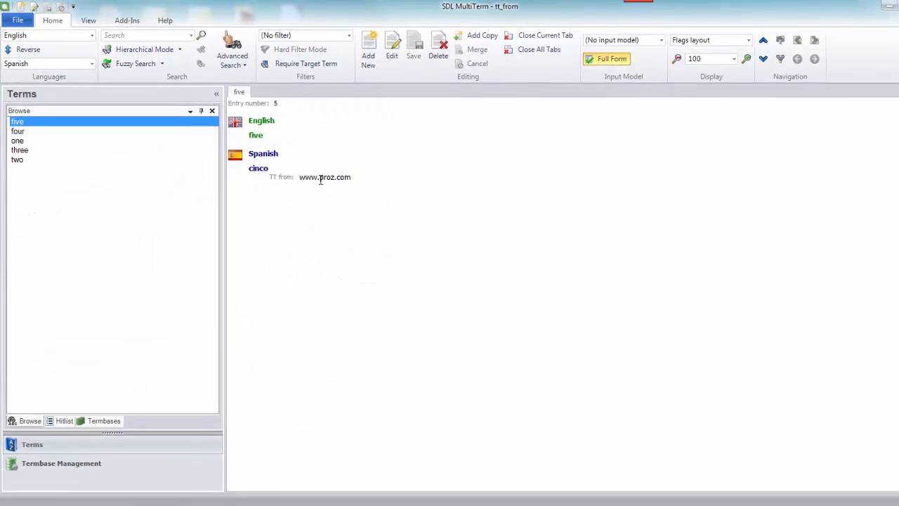
pyautogui.click(29, 138)
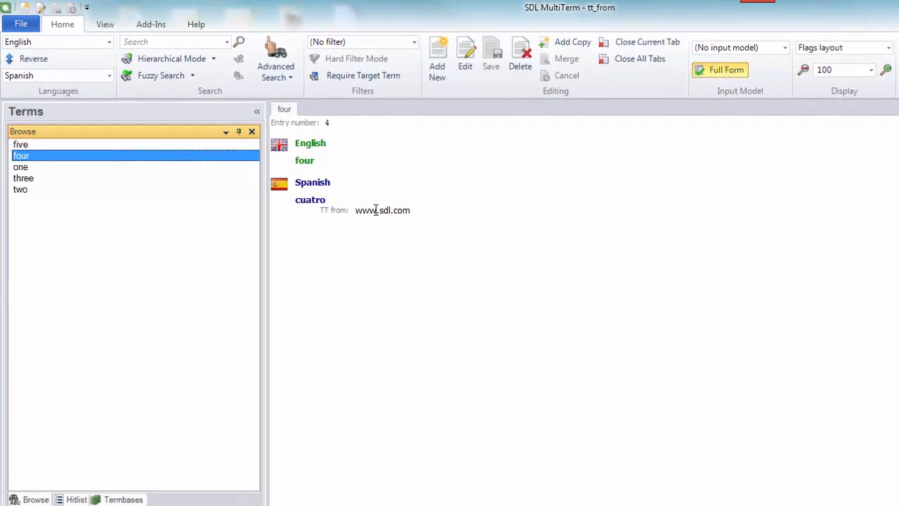
pyautogui.click(47, 175)
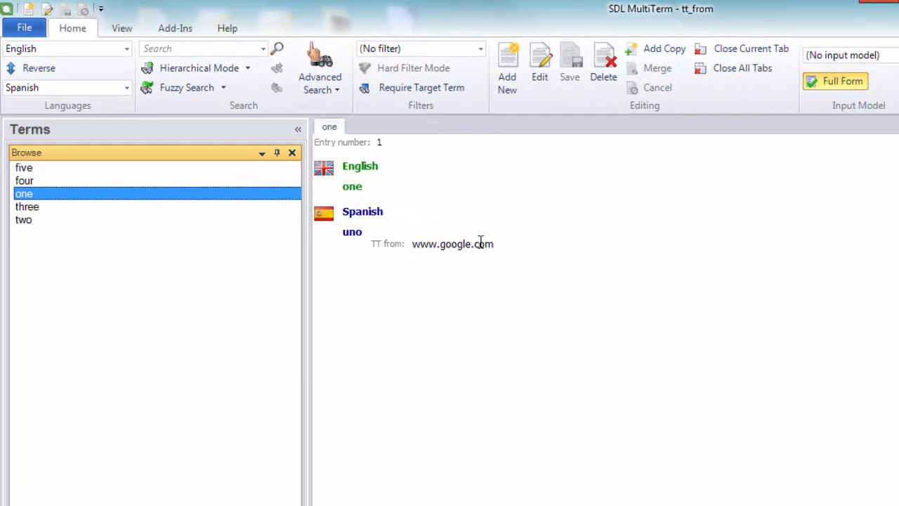
pyautogui.click(540, 82)
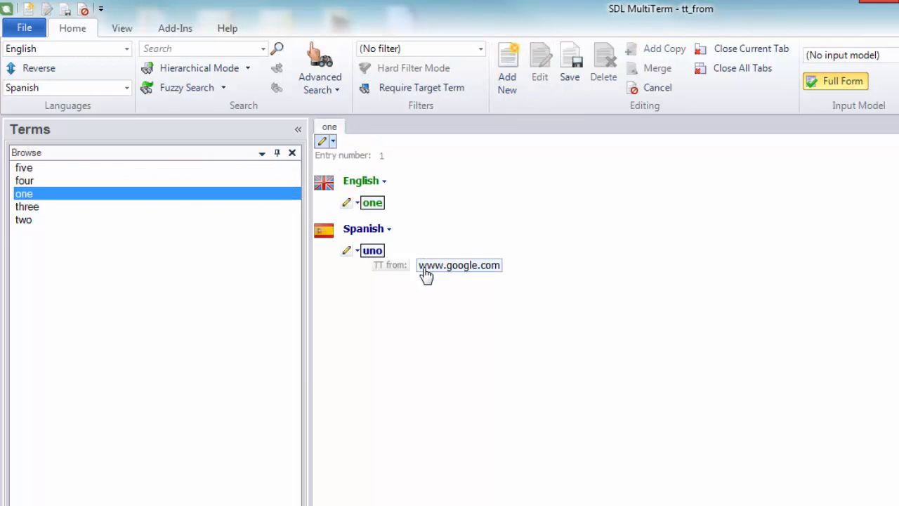
pyautogui.moveTo(420, 271); pyautogui.dragTo(497, 272)
pyautogui.hotkey('ctrl', 'k')
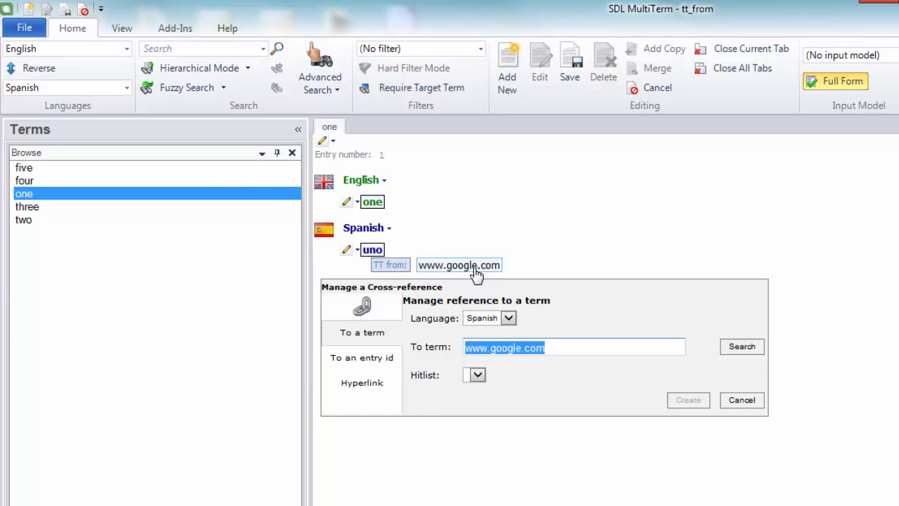
pyautogui.click(375, 386)
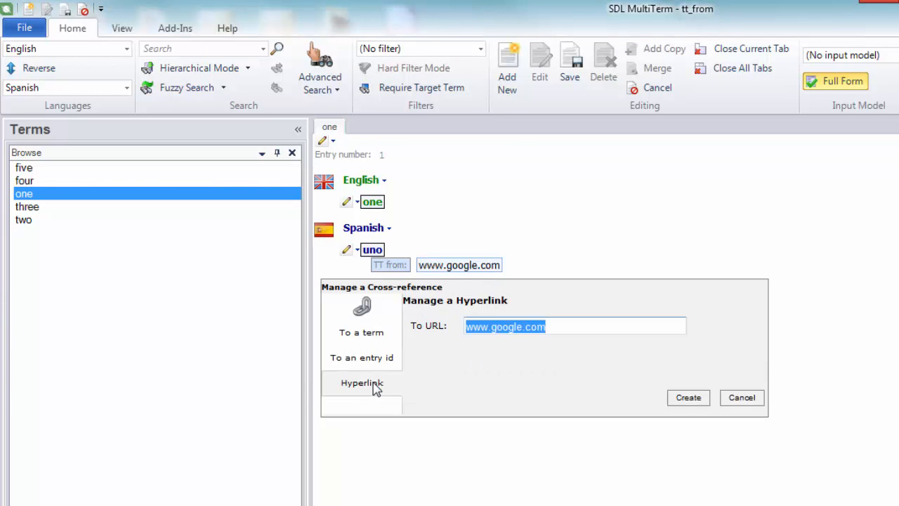
pyautogui.click(683, 406)
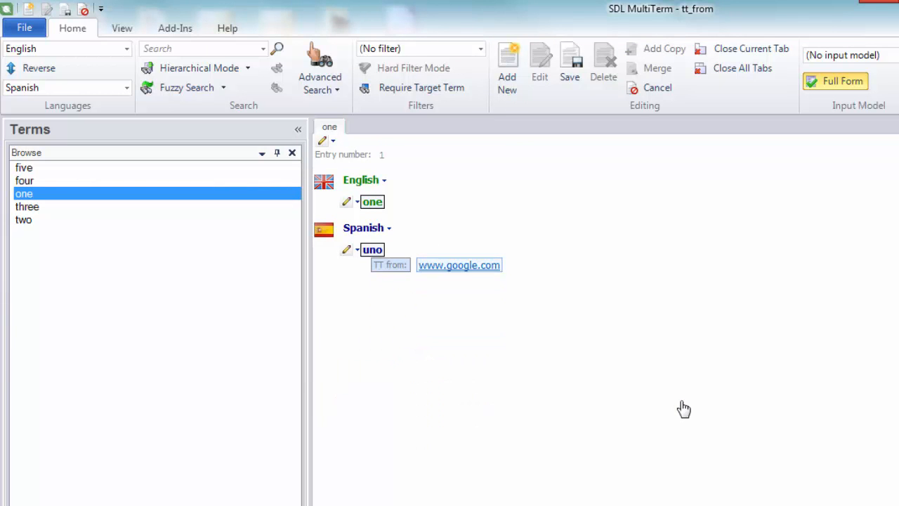
pyautogui.click(573, 80)
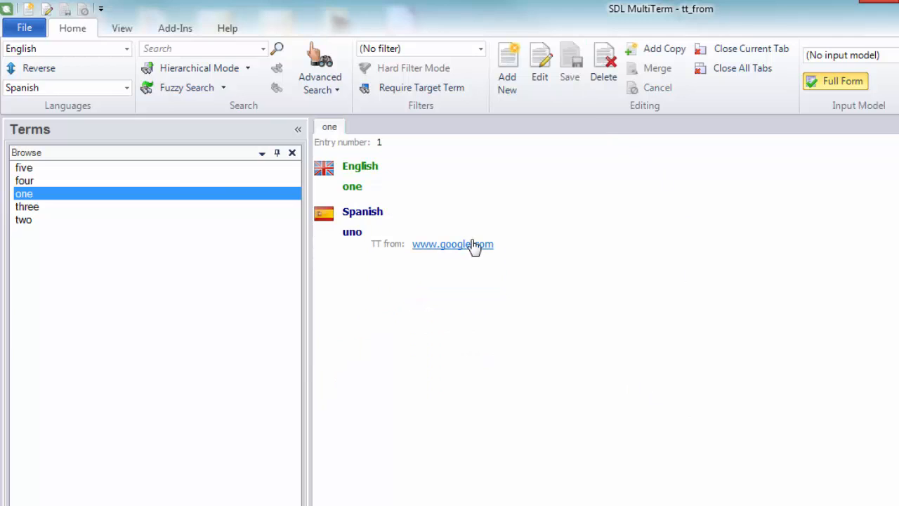
# - Look at the neighbouring entry three, return to entry one and close the termbase
pyautogui.click(44, 209)
pyautogui.press('Up')
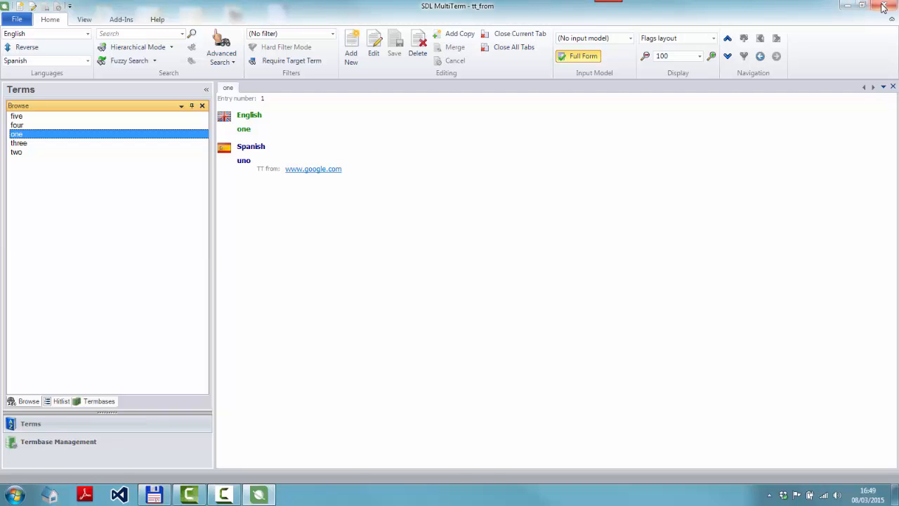
pyautogui.click(883, 6)
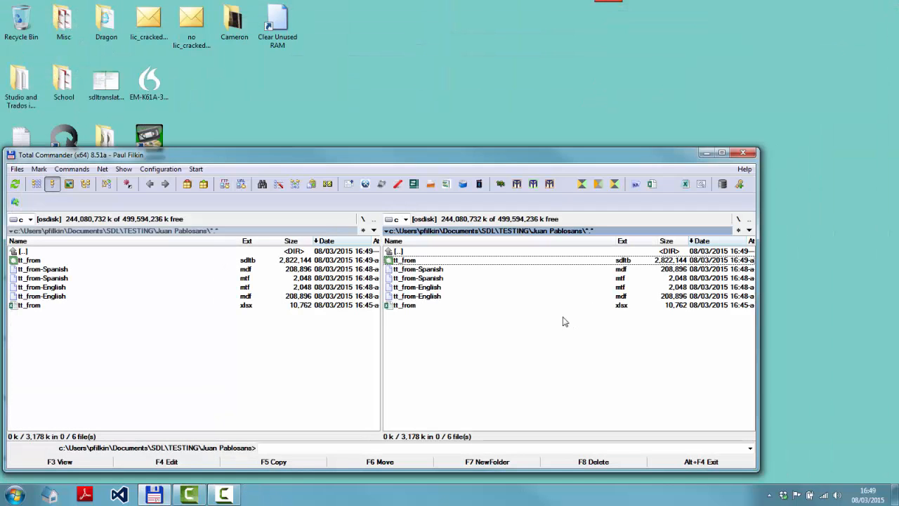
# - Delete the tt_from termbase and its generated mdf and mtf files, leaving only the tt_from.xlsx workbook
pyautogui.keyDown('shift'); pyautogui.click(419, 297); pyautogui.keyUp('shift')
pyautogui.press('Delete')
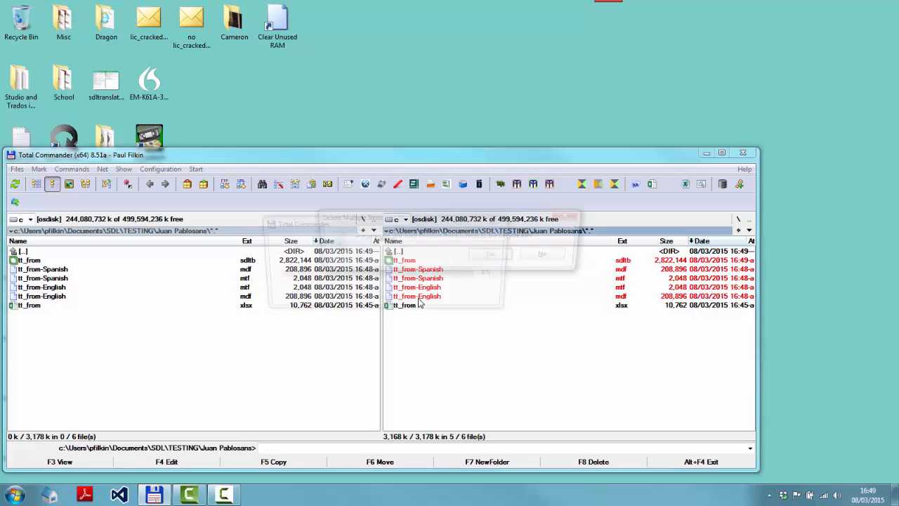
pyautogui.press('Return')
pyautogui.press('Return')
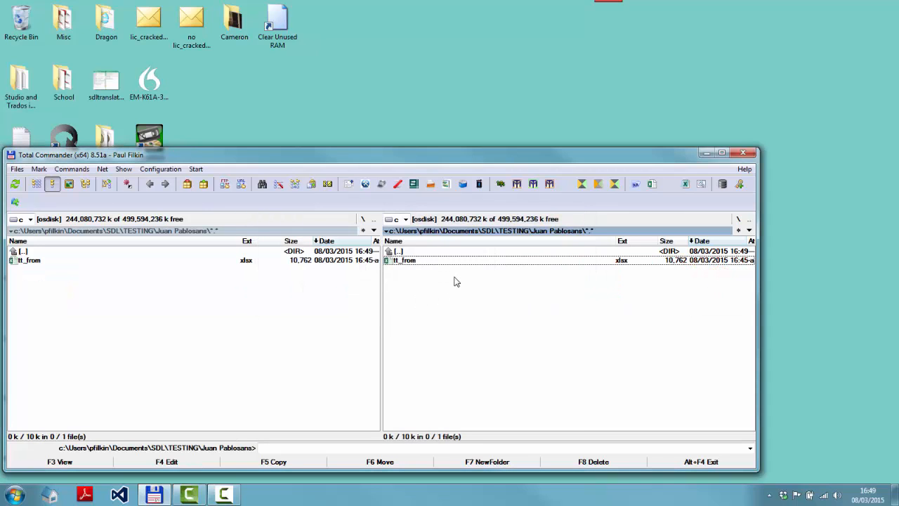
# - Launch MultiTerm Convert and start a new conversion session using the Microsoft Excel format
pyautogui.press('super+z')
pyautogui.write('mtconvert')
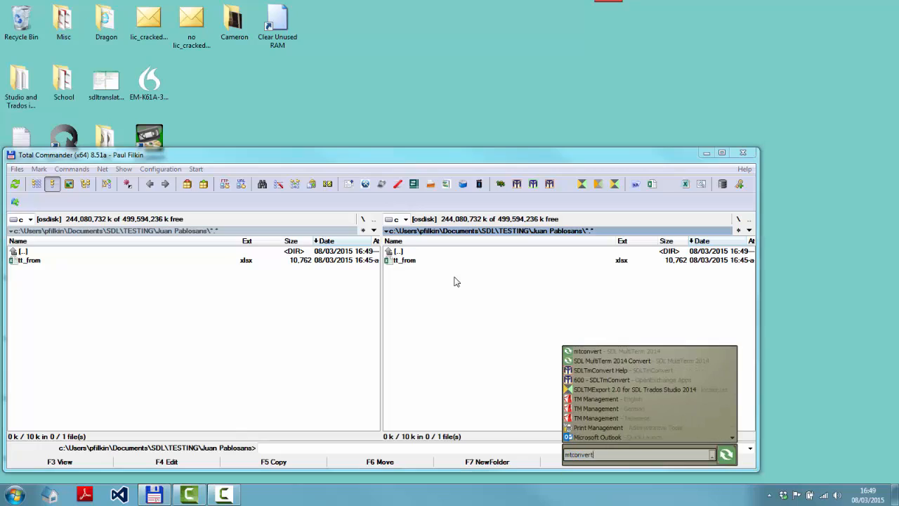
pyautogui.press('Return')
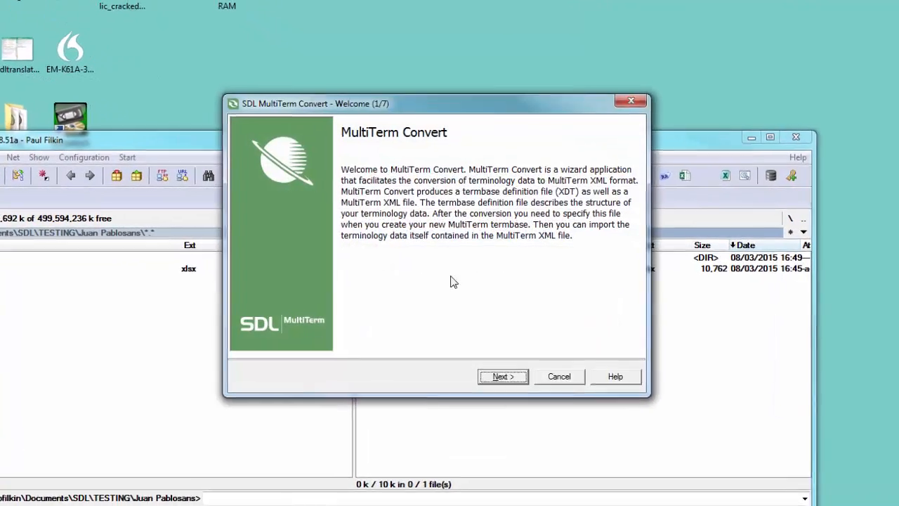
pyautogui.click(514, 377)
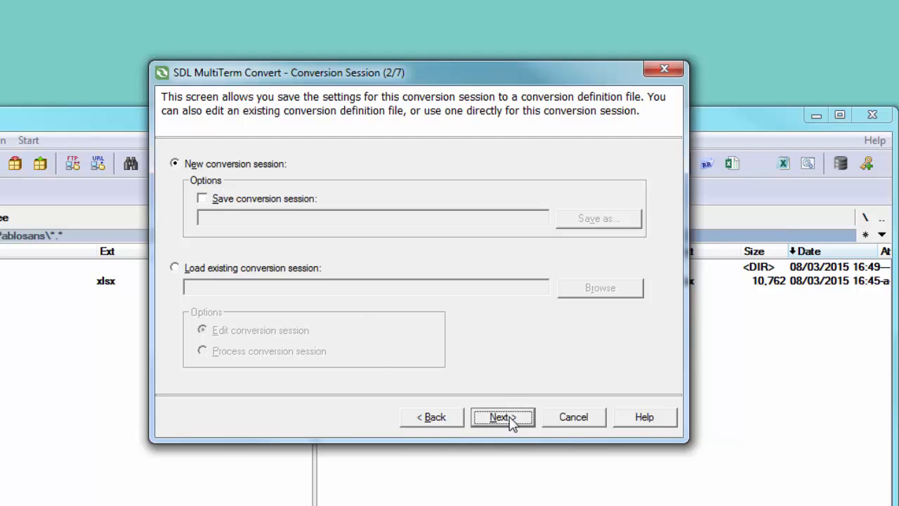
pyautogui.click(510, 418)
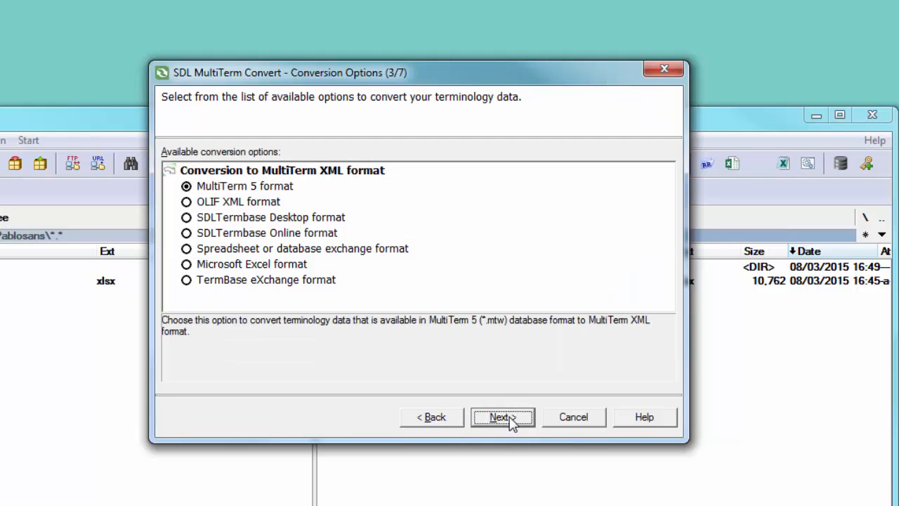
pyautogui.click(187, 265)
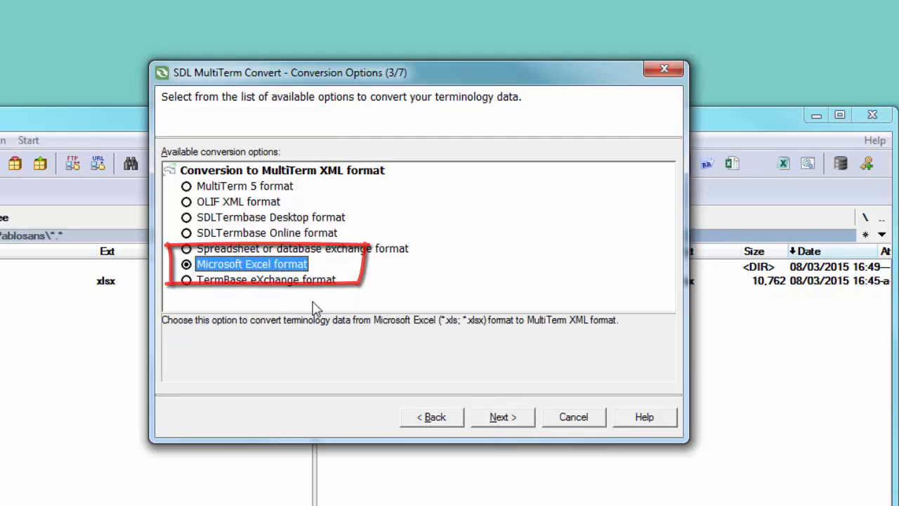
pyautogui.click(498, 420)
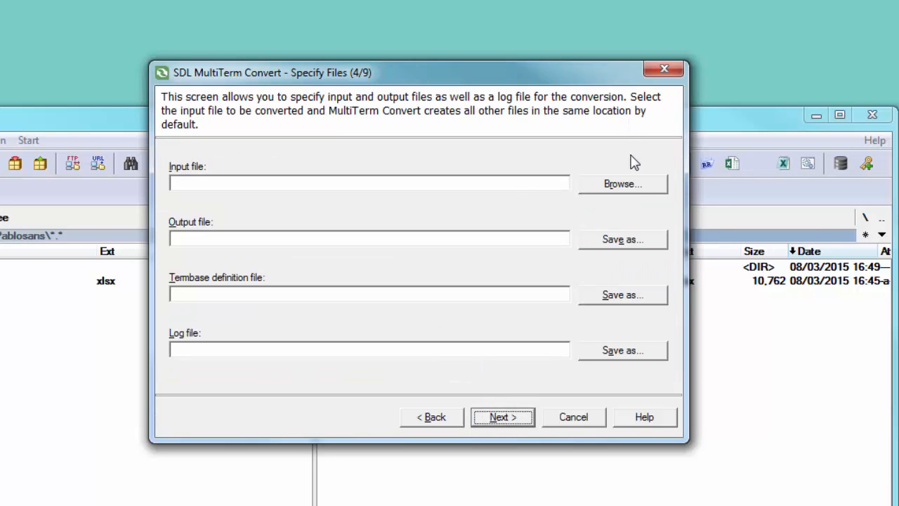
# - Choose tt_from.xlsx as the input file and accept the default output, termbase definition and log files
pyautogui.click(627, 189)
pyautogui.click(399, 207)
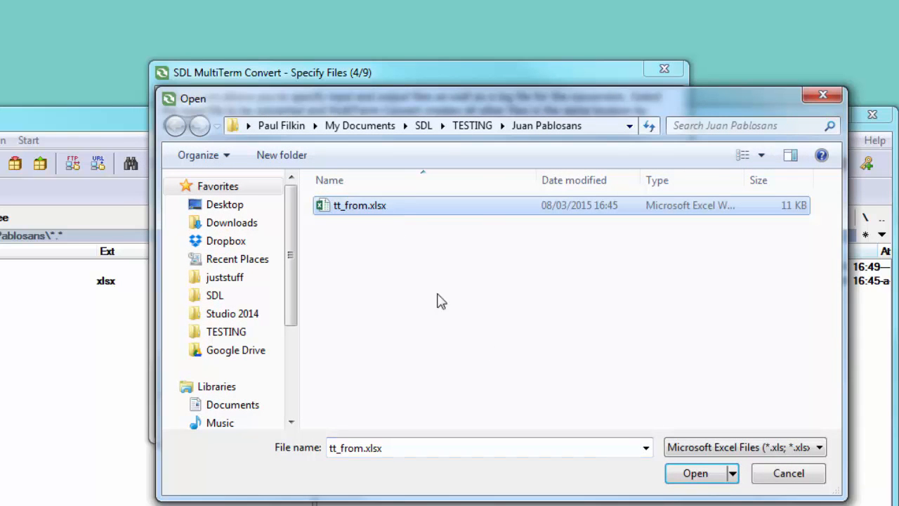
pyautogui.click(684, 478)
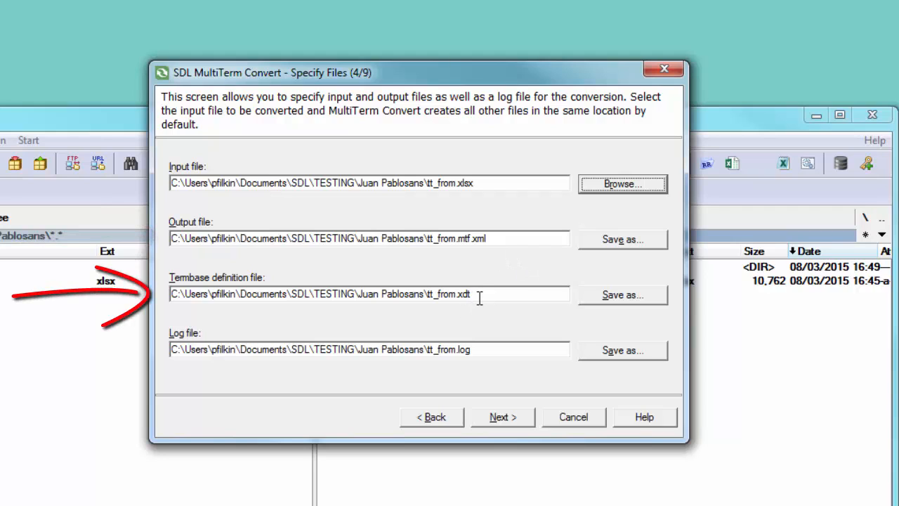
pyautogui.click(503, 417)
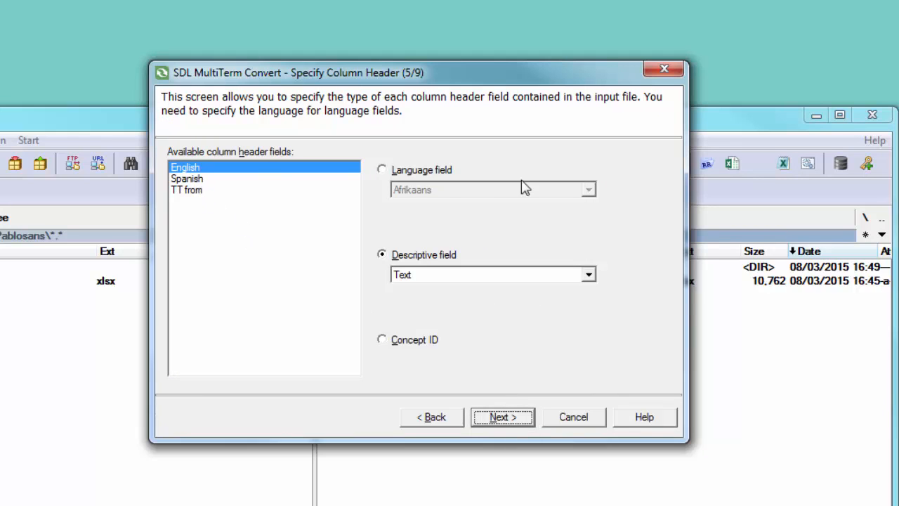
# - Define the English column header as a language field with the language English
pyautogui.click(381, 171)
pyautogui.click(417, 191)
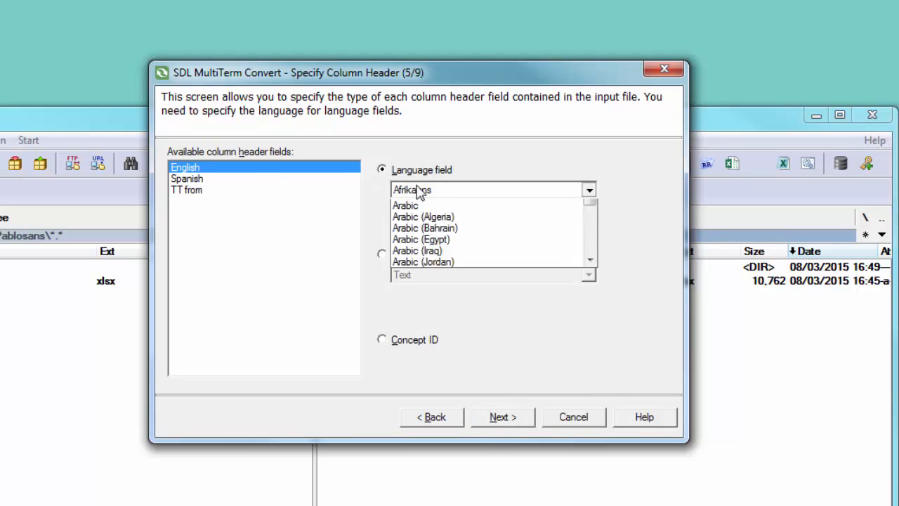
pyautogui.press('e')
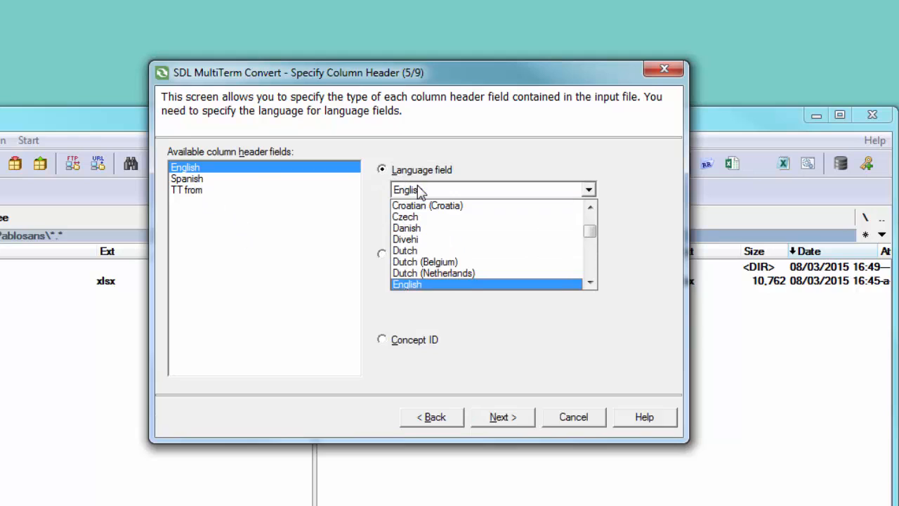
pyautogui.click(431, 285)
# - Define the Spanish column header as a Spanish language field and accept TT from as a Text descriptive field
pyautogui.click(198, 179)
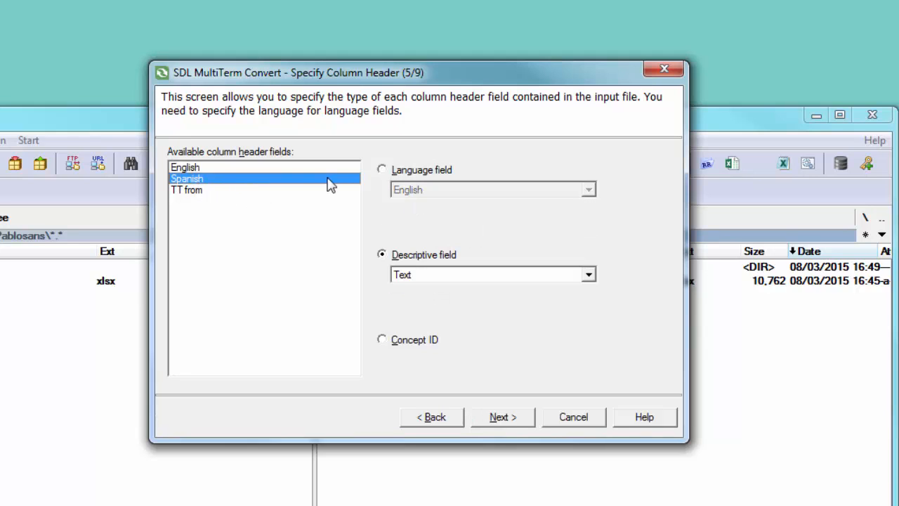
pyautogui.click(381, 170)
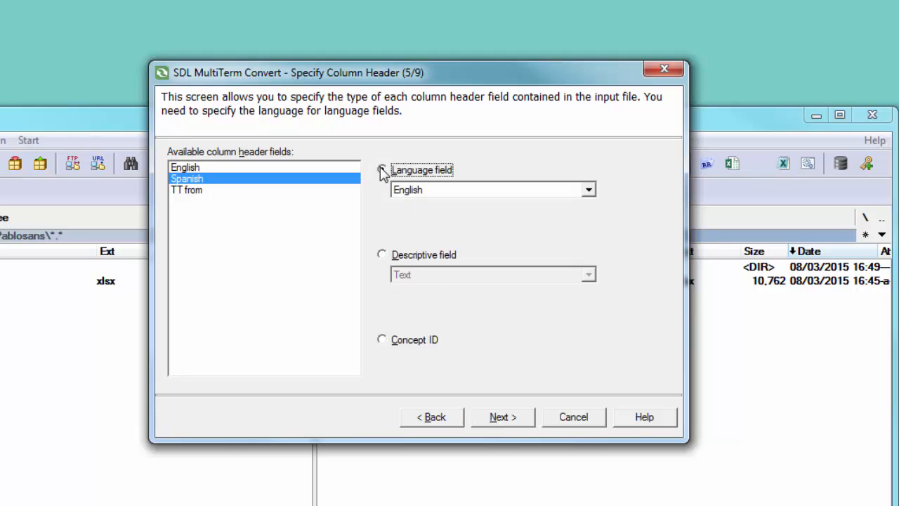
pyautogui.click(410, 191)
pyautogui.press('s')
pyautogui.scroll(-2, 437, 235)
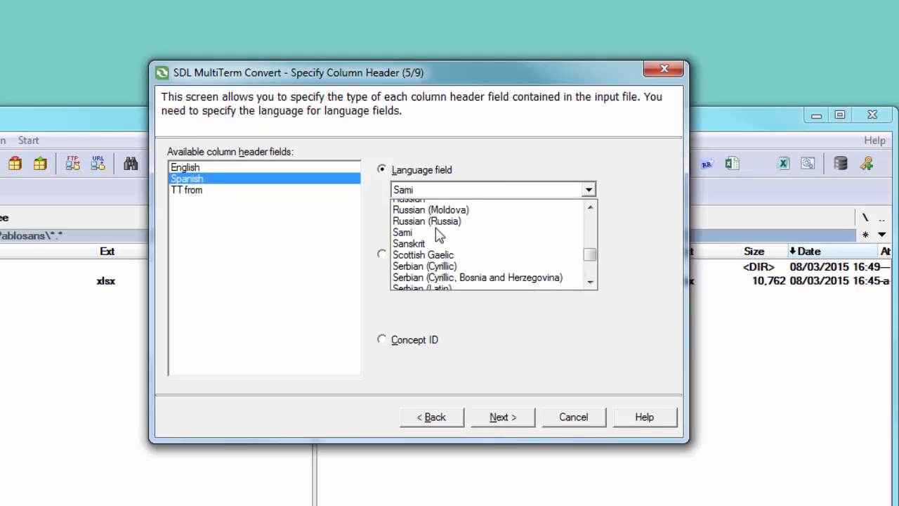
pyautogui.scroll(-5, 438, 235)
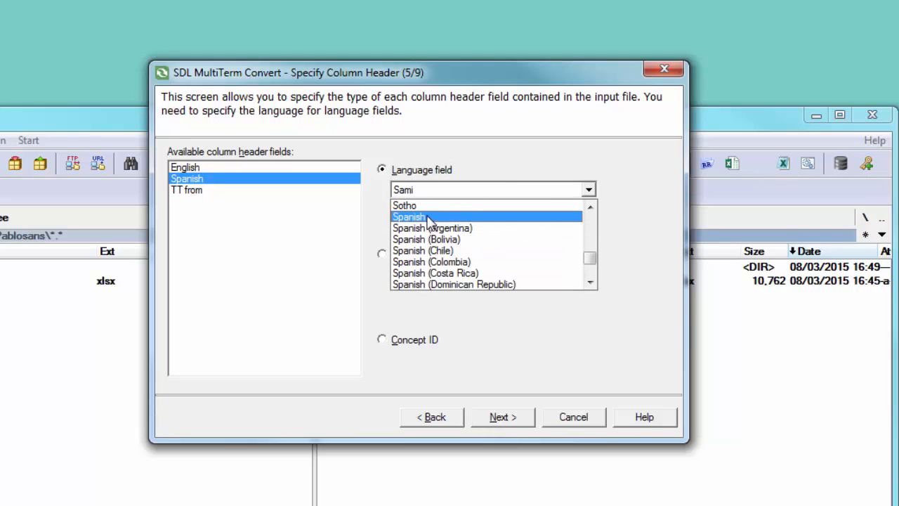
pyautogui.click(426, 216)
pyautogui.click(190, 193)
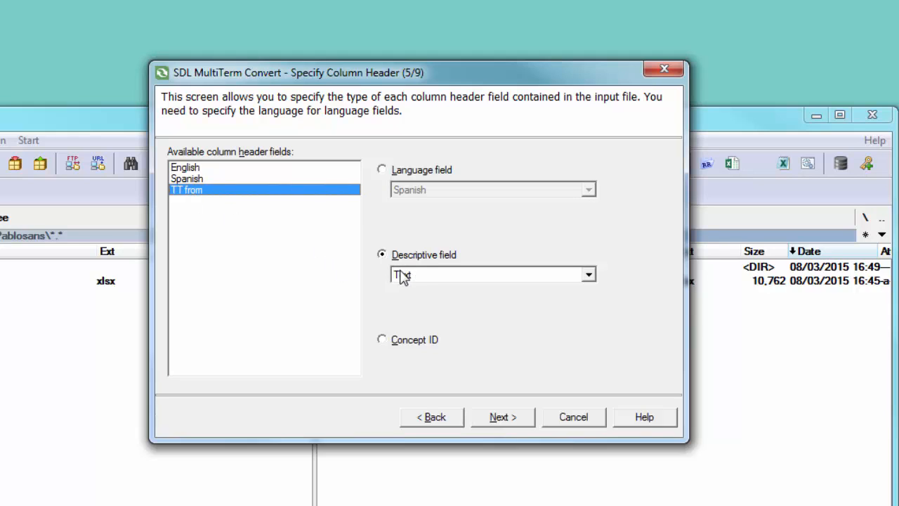
pyautogui.click(503, 418)
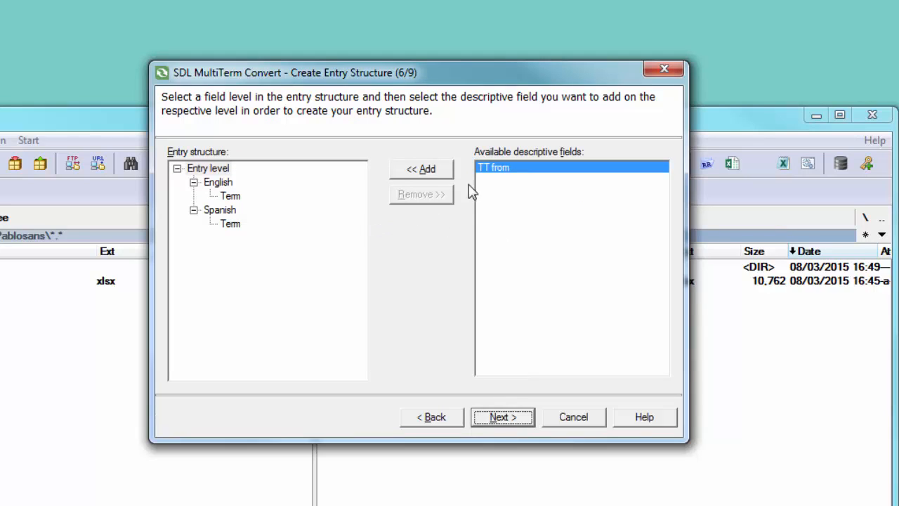
# - Add the TT from field to the Spanish term level of the entry structure, and run the conversion to completion
pyautogui.click(234, 224)
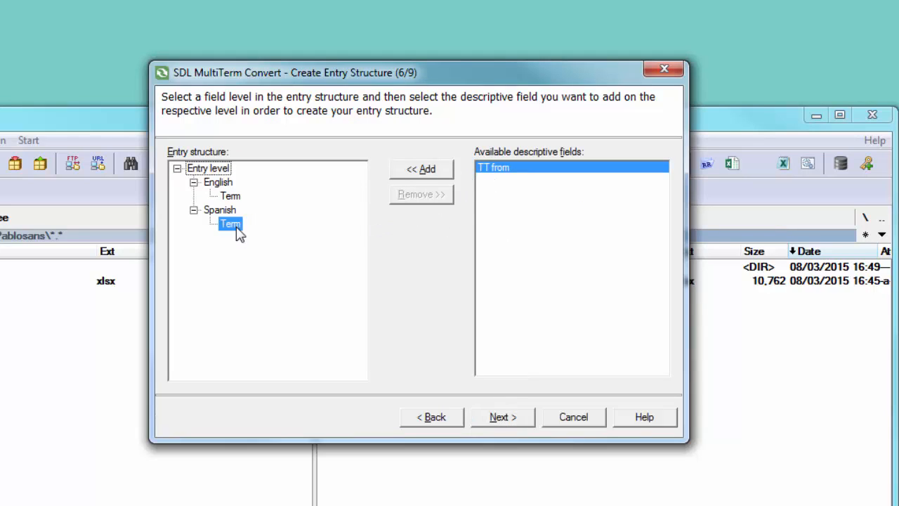
pyautogui.click(436, 176)
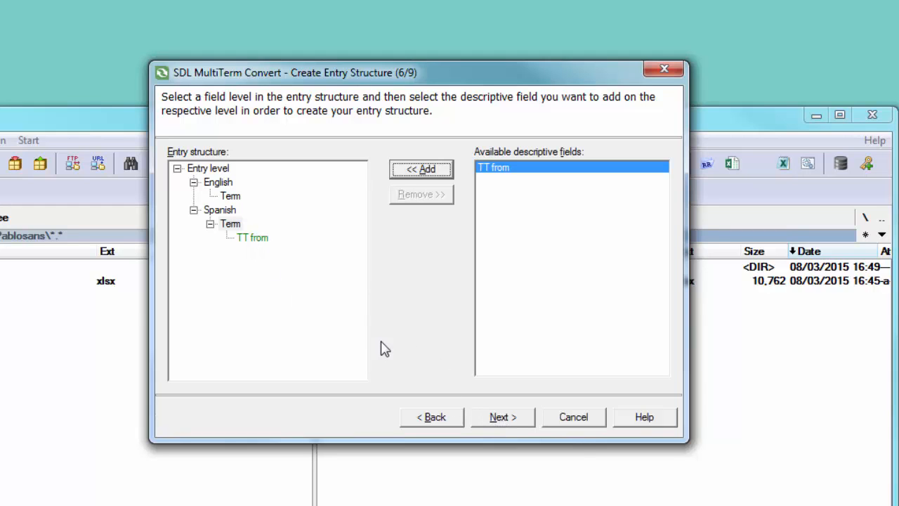
pyautogui.click(495, 417)
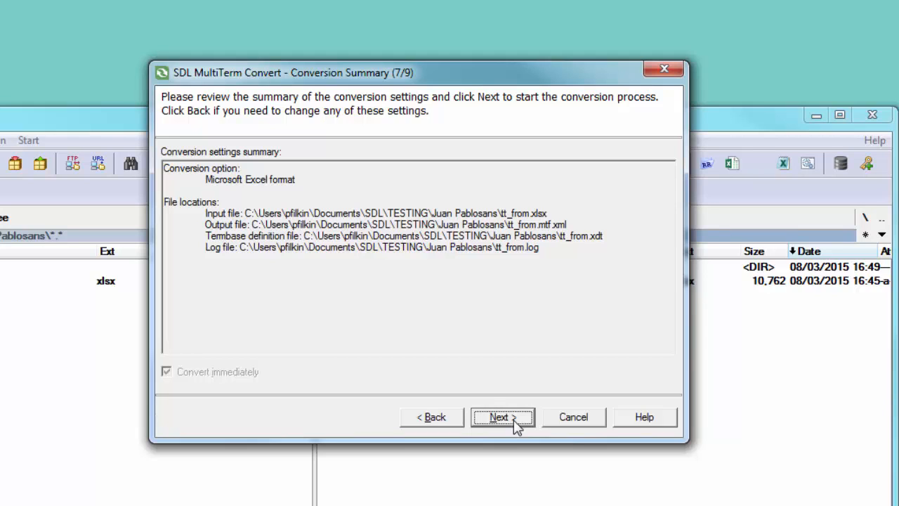
pyautogui.click(516, 421)
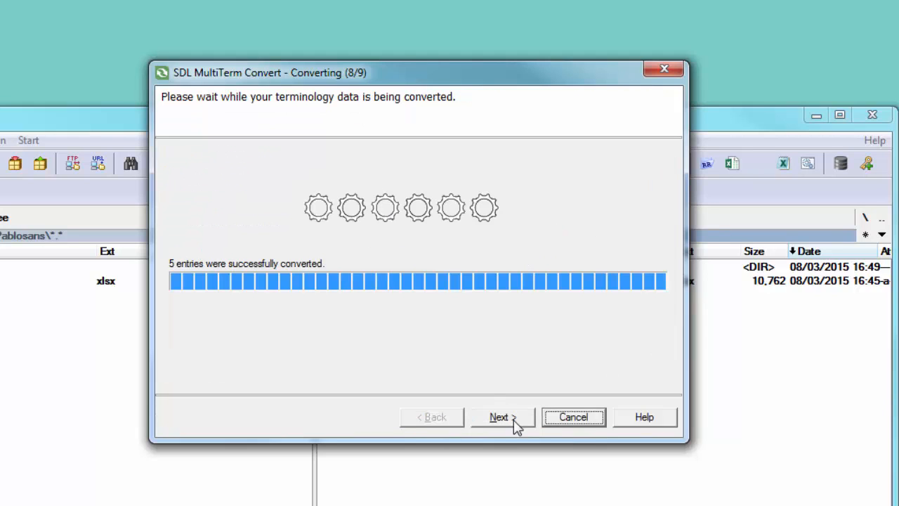
pyautogui.click(516, 421)
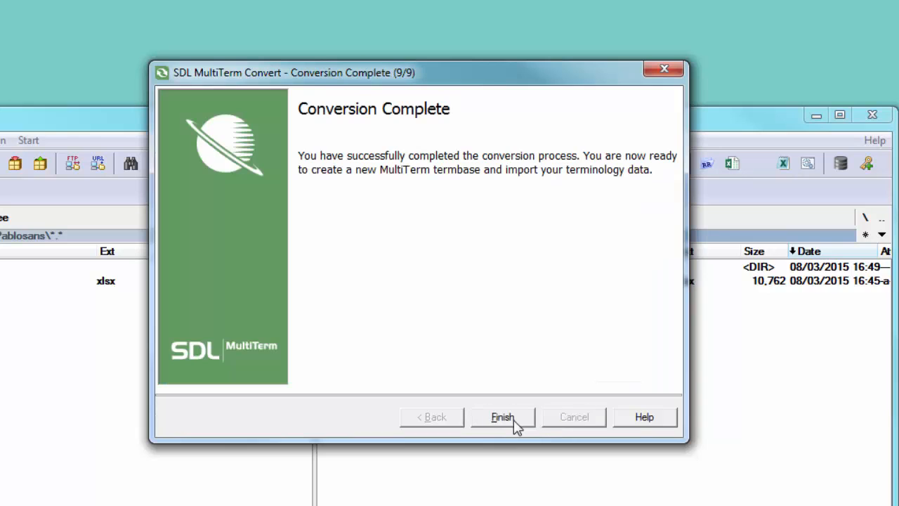
pyautogui.click(514, 418)
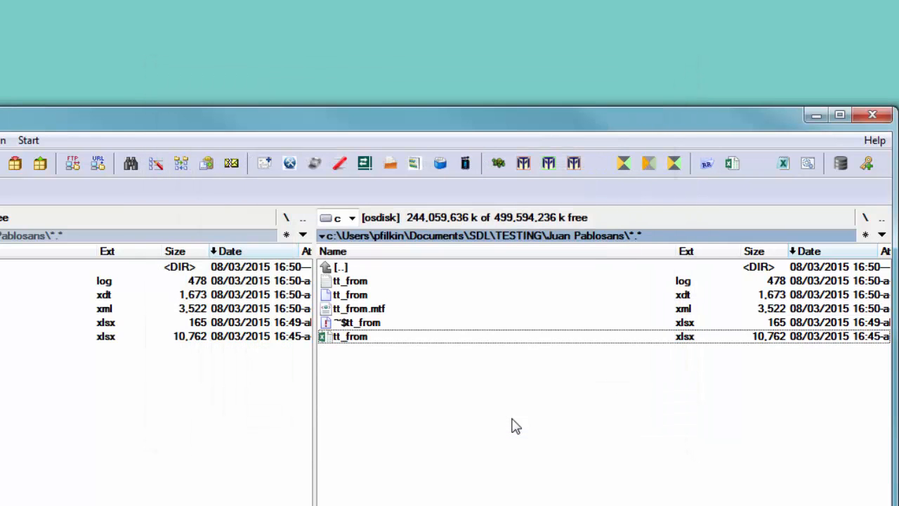
# - Delete the tt_from log file from the folder of converted files
pyautogui.click(663, 285)
pyautogui.press('Delete')
pyautogui.press('Return')
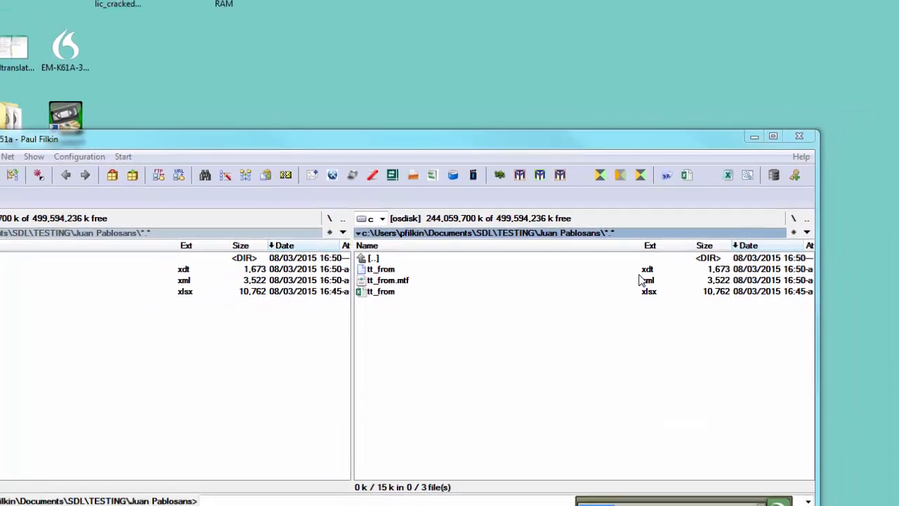
# - Launch SDL MultiTerm and create a new termbase in the folder with the converted files, keeping the default file name
pyautogui.write('mult')
pyautogui.press('Return')
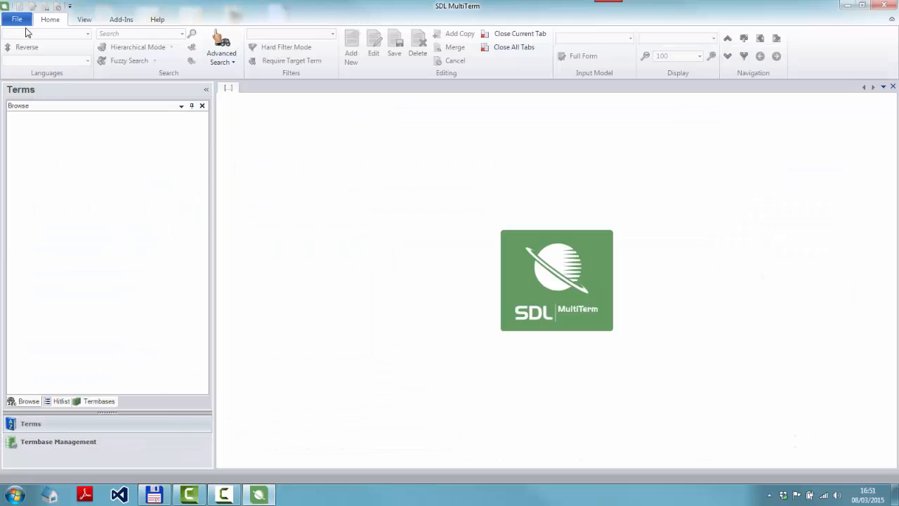
pyautogui.click(17, 19)
pyautogui.click(217, 59)
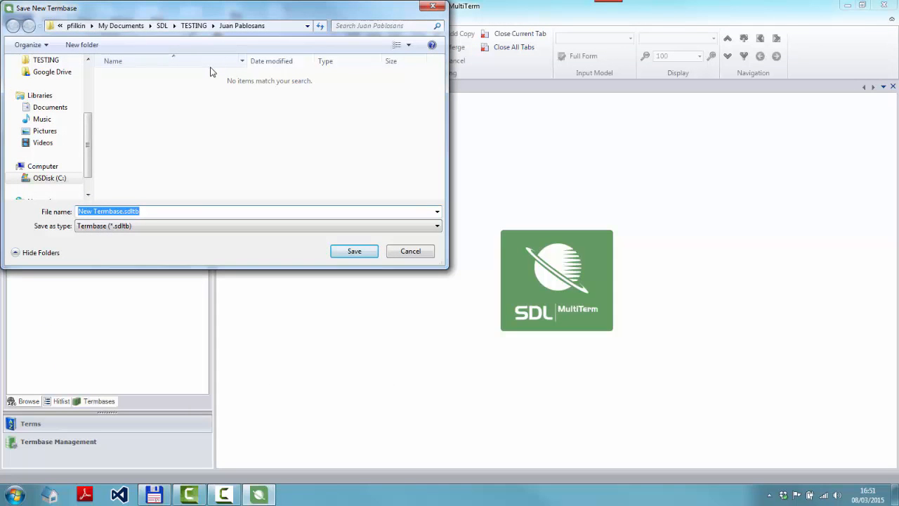
pyautogui.click(354, 251)
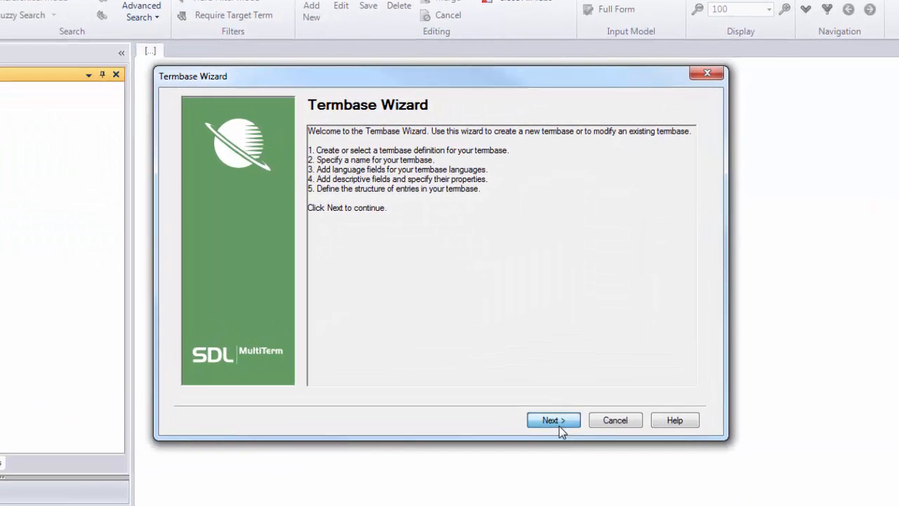
# - Load the existing termbase definition file tt_from.xdt as the definition for the new termbase
pyautogui.click(560, 425)
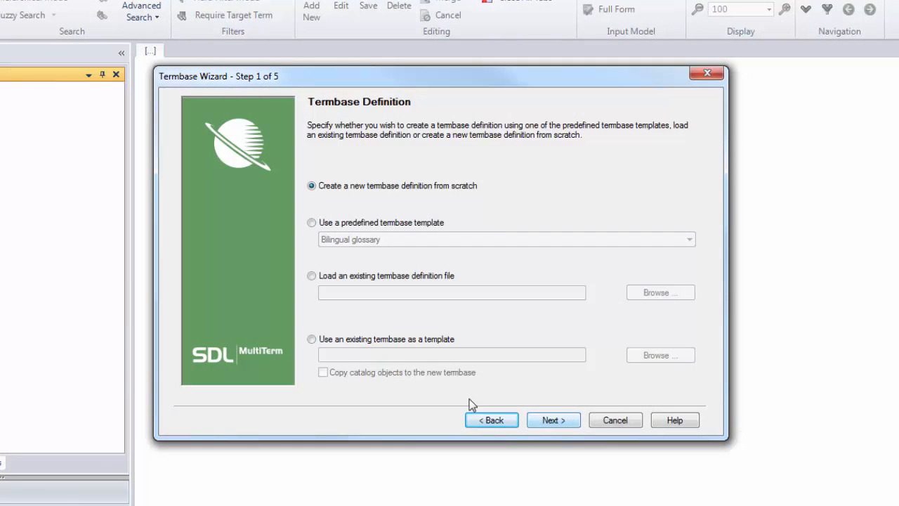
pyautogui.click(351, 277)
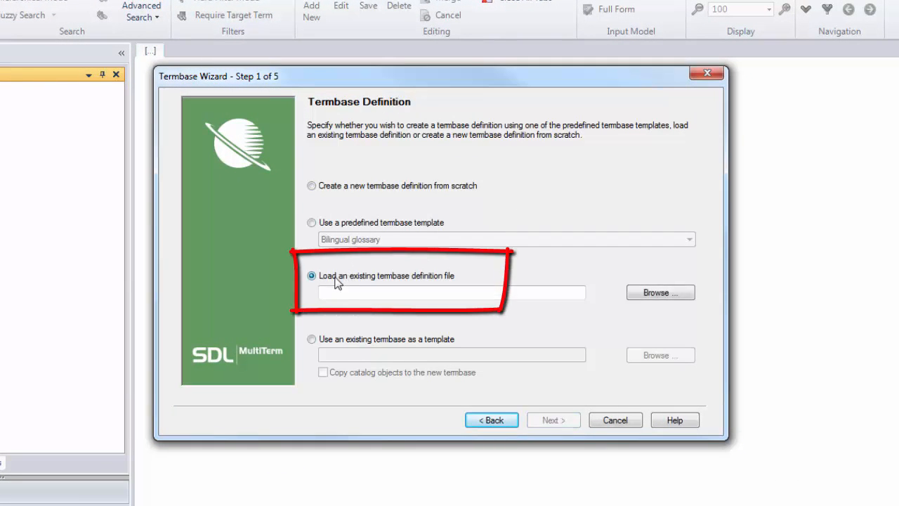
pyautogui.click(658, 295)
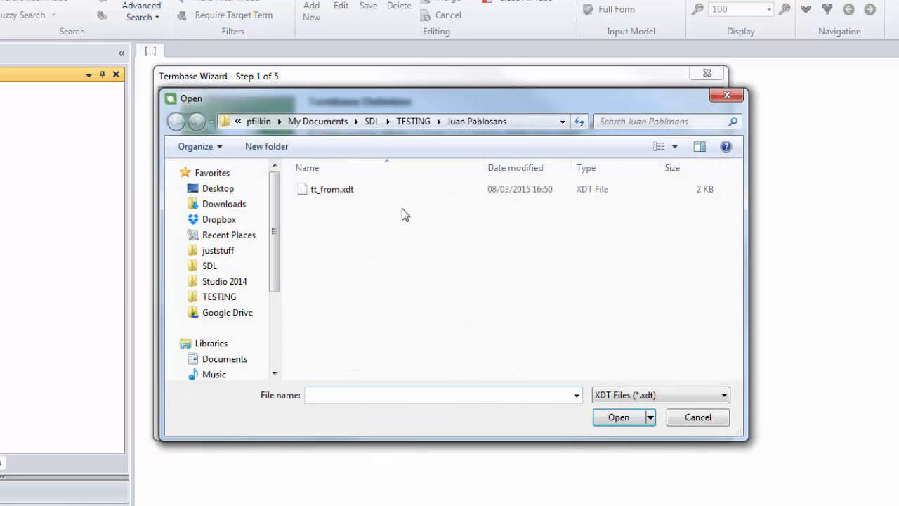
pyautogui.click(356, 186)
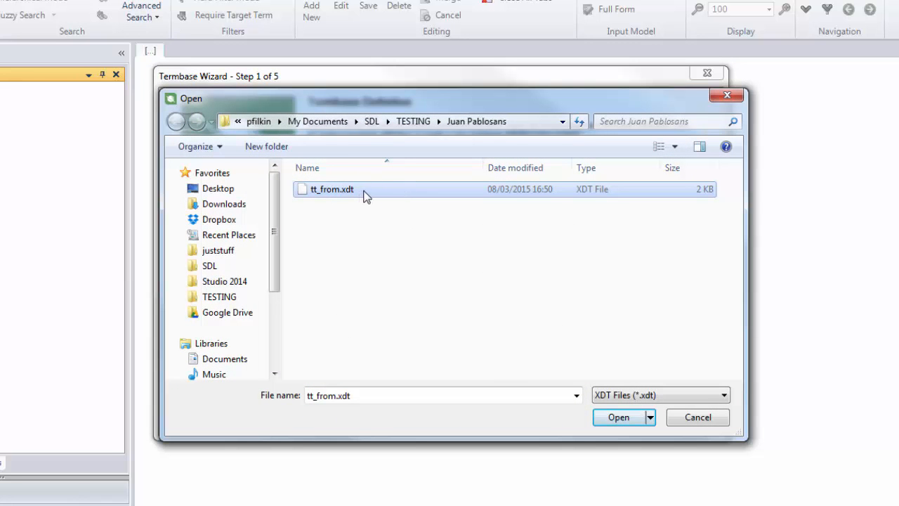
pyautogui.click(625, 420)
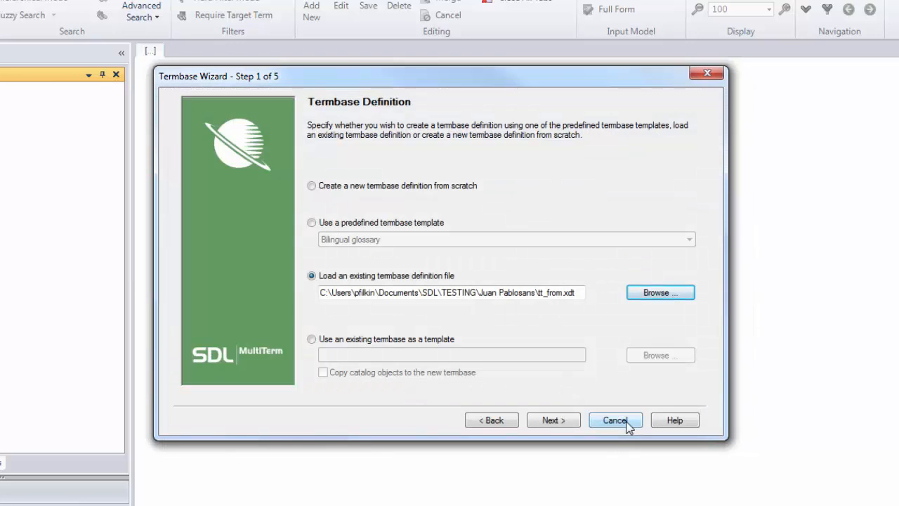
pyautogui.click(551, 420)
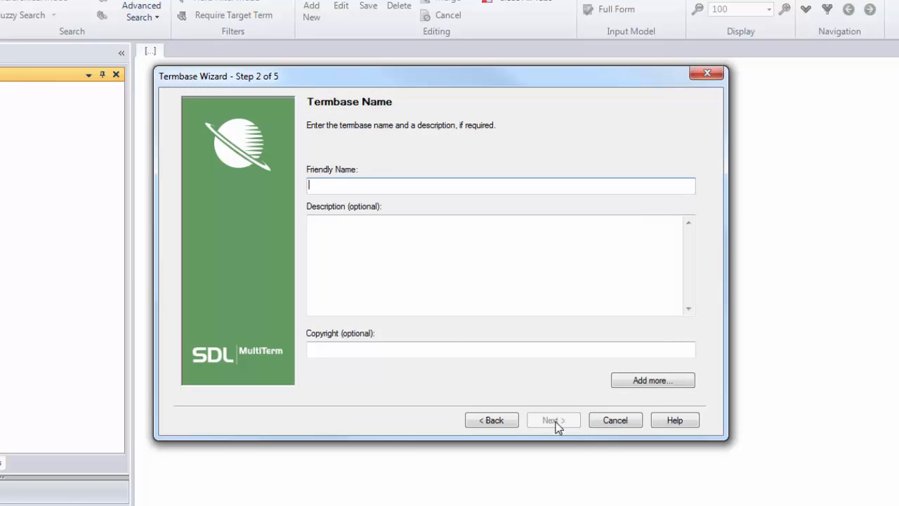
# - Name the termbase "Numbers with target ref." and complete the wizard with the loaded languages, descriptive field and entry structure
pyautogui.write('Numbers with')
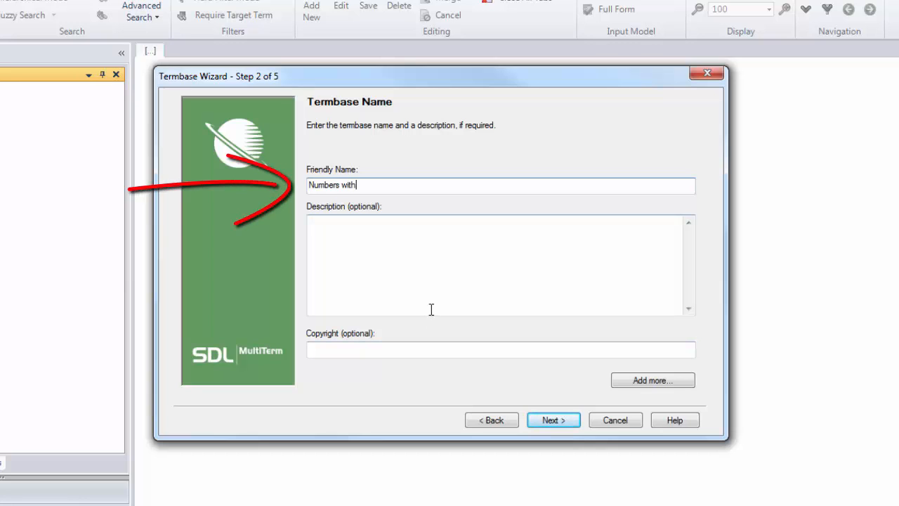
pyautogui.write('ref.')
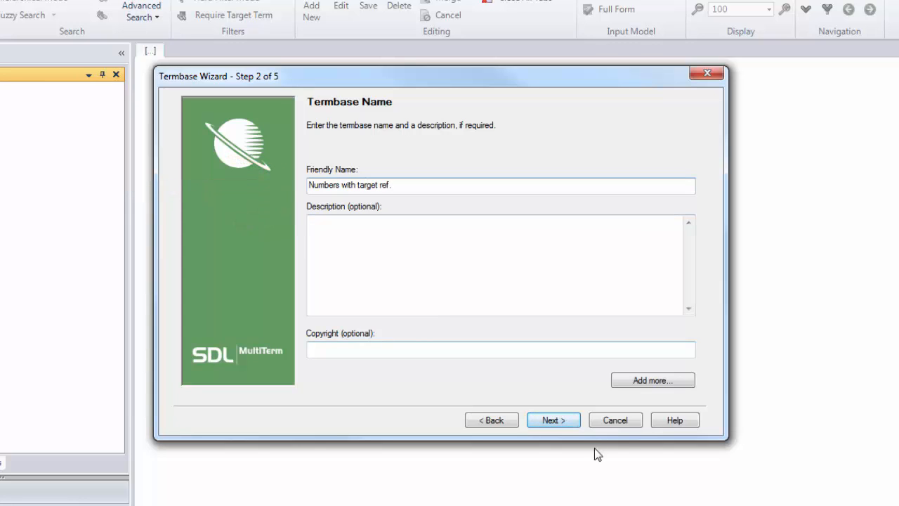
pyautogui.click(567, 421)
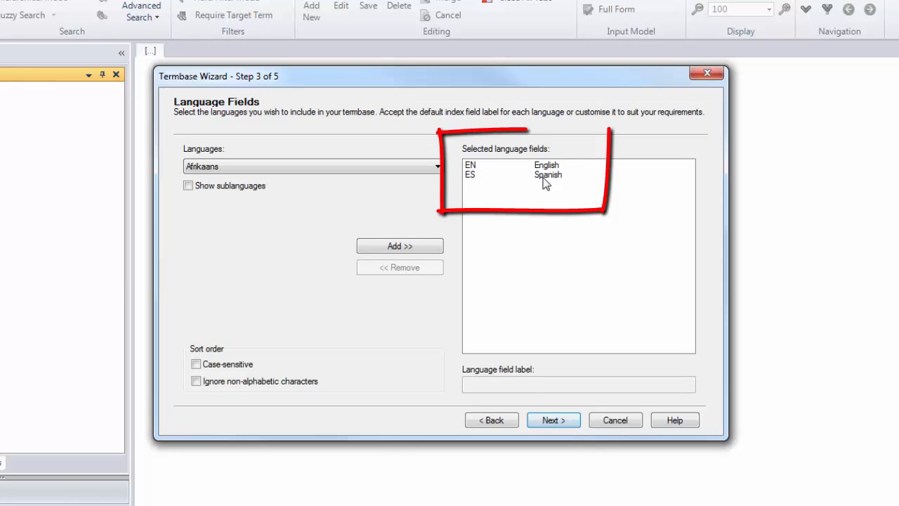
pyautogui.click(564, 421)
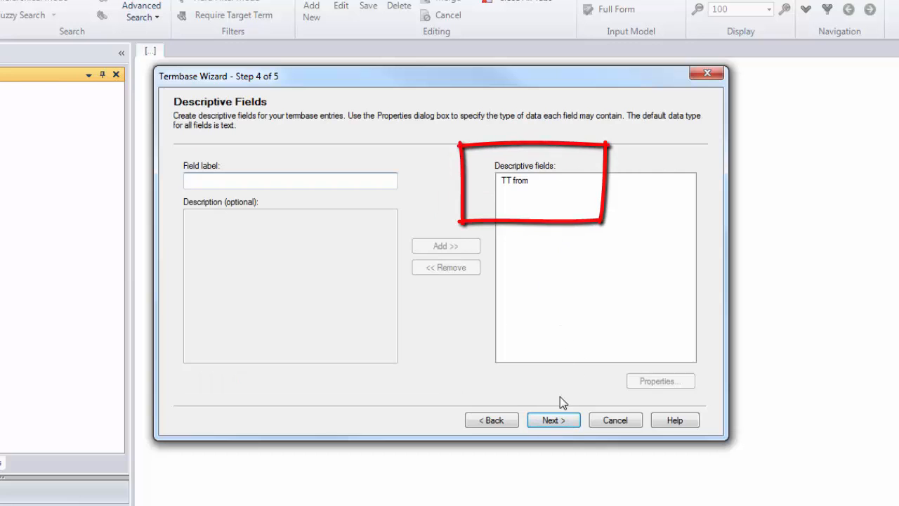
pyautogui.click(561, 423)
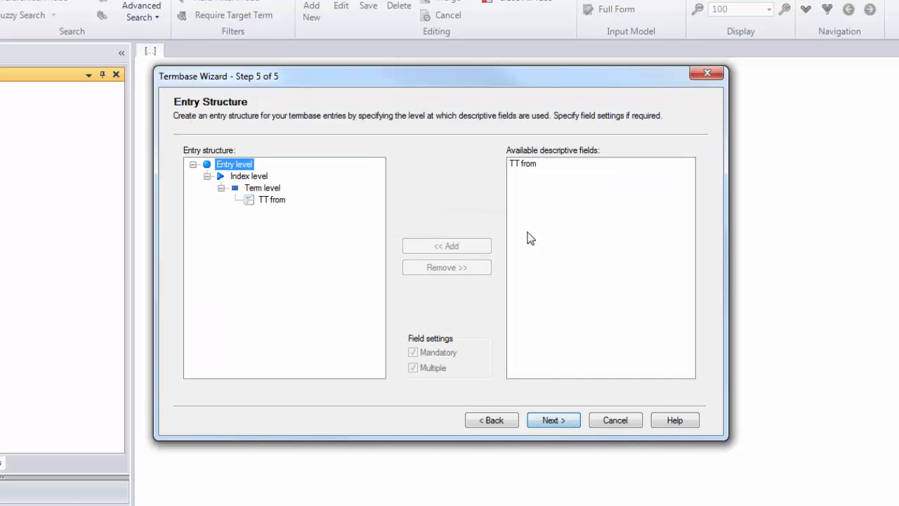
pyautogui.click(565, 420)
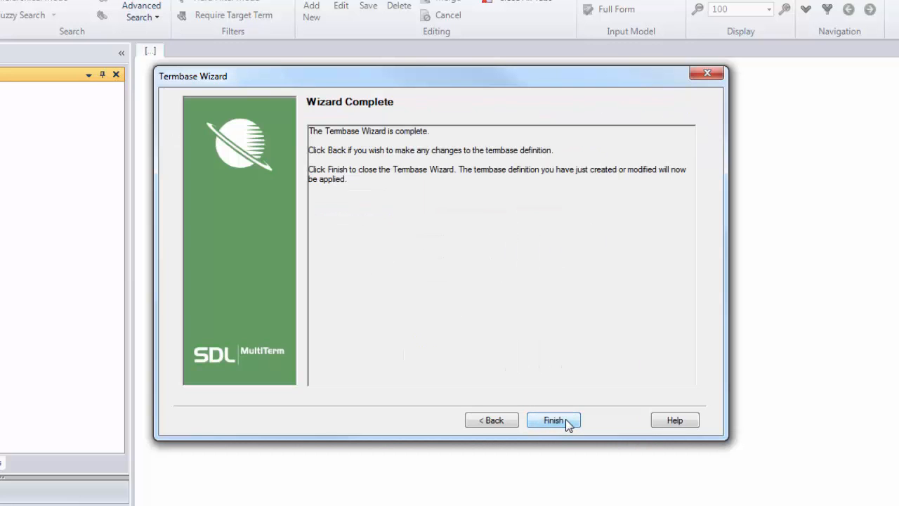
pyautogui.click(553, 420)
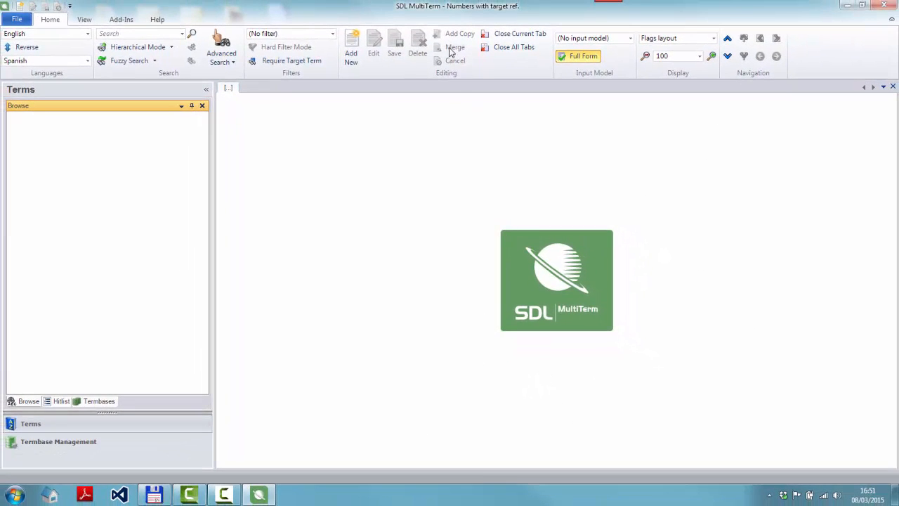
# - Start processing an import for the termbase and choose tt_from.mtf.xml as the import file
pyautogui.click(93, 441)
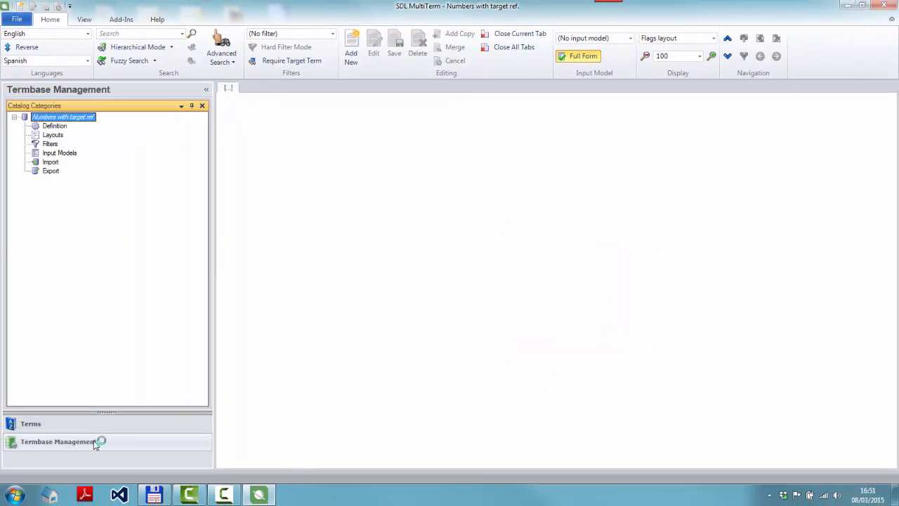
pyautogui.click(50, 162)
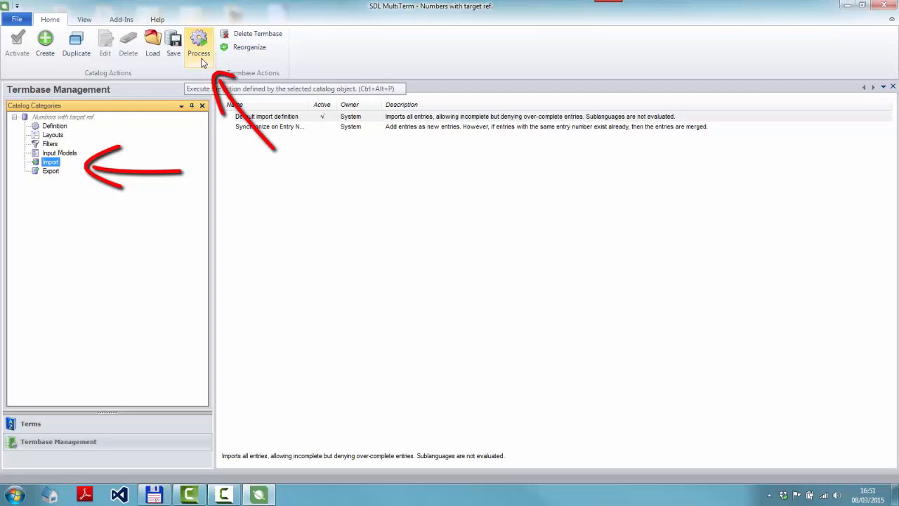
pyautogui.rightClick(54, 163)
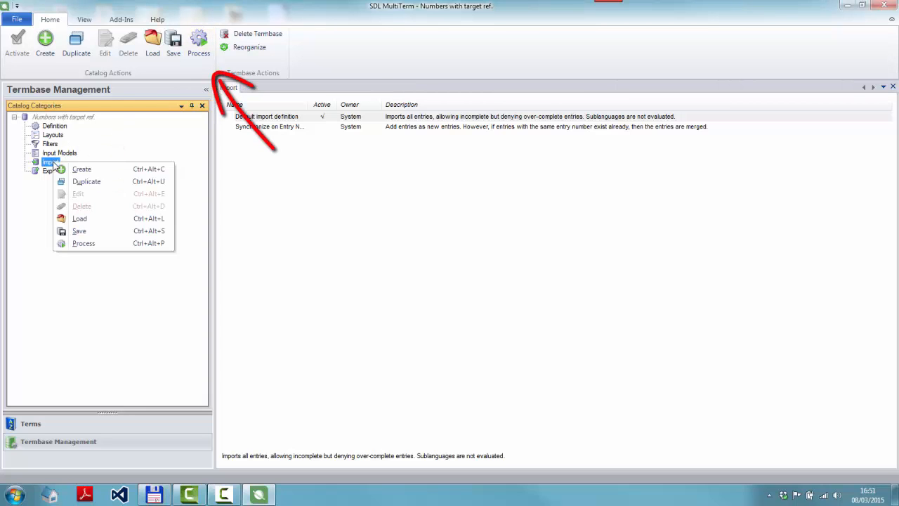
pyautogui.click(96, 244)
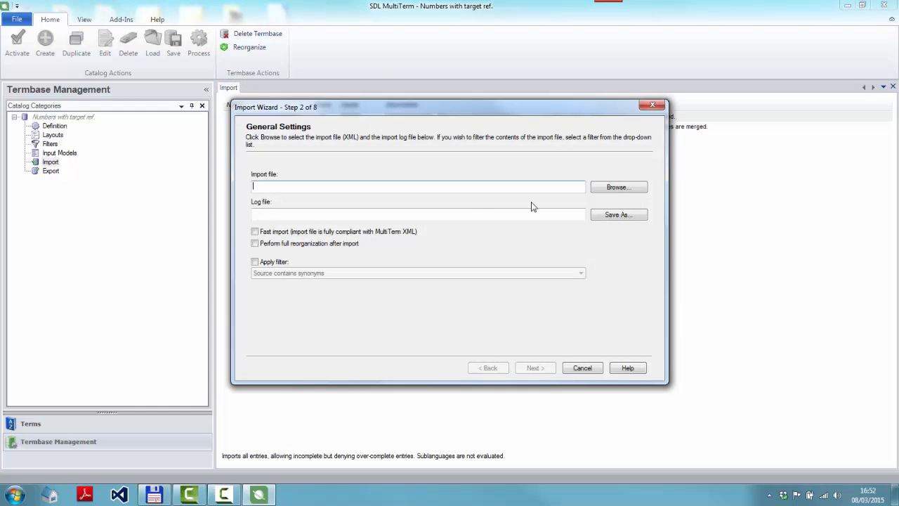
pyautogui.click(615, 187)
pyautogui.click(391, 200)
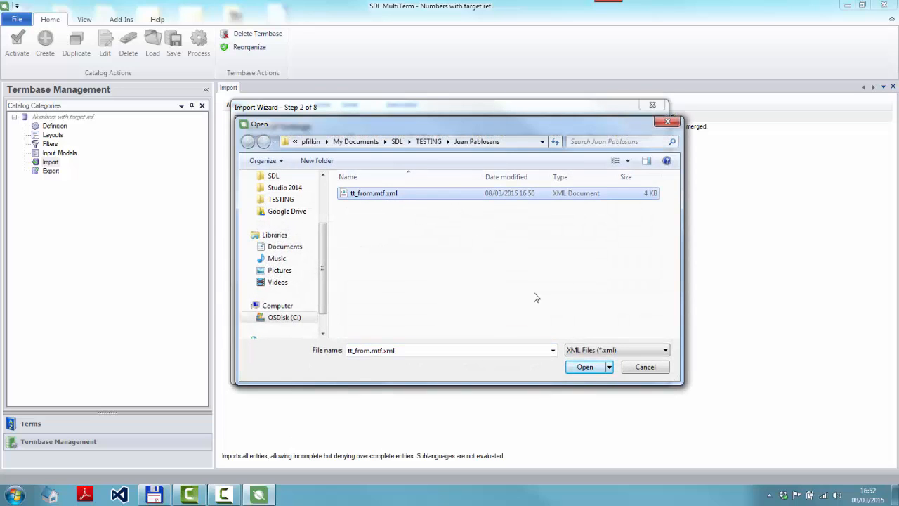
pyautogui.click(584, 367)
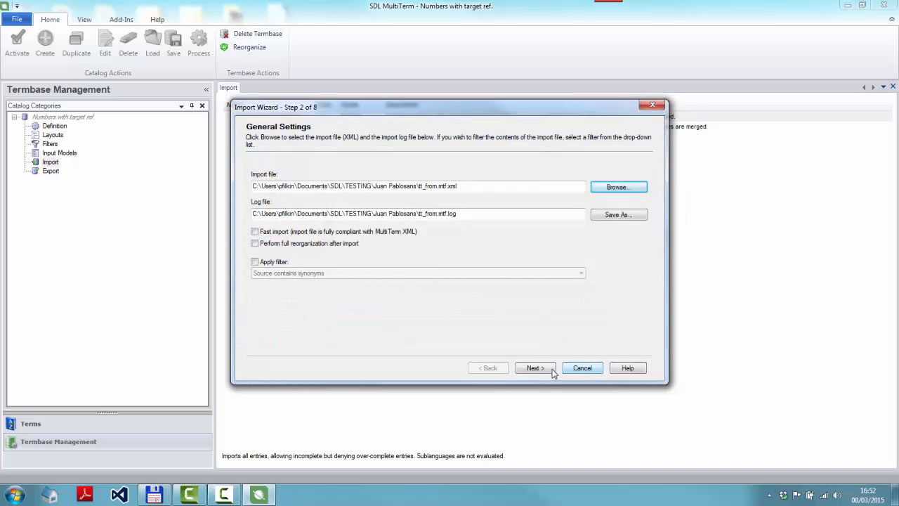
# - Set the exclusion file to "exclude" and run the import through to the end of the wizard
pyautogui.click(539, 370)
pyautogui.write('e')
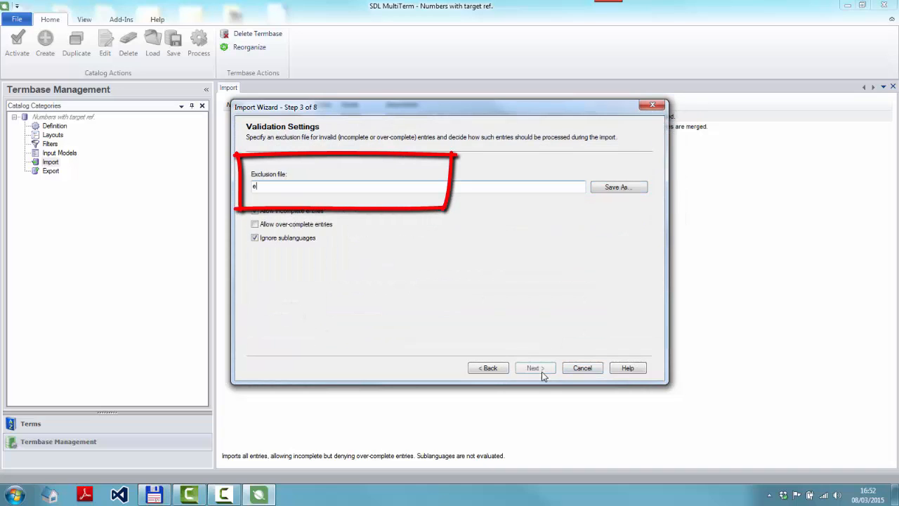
pyautogui.write('xclude')
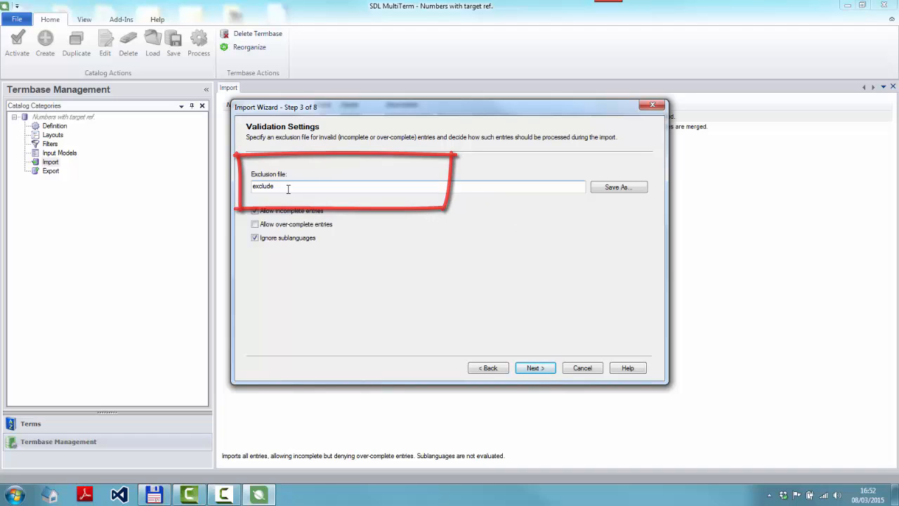
pyautogui.click(535, 368)
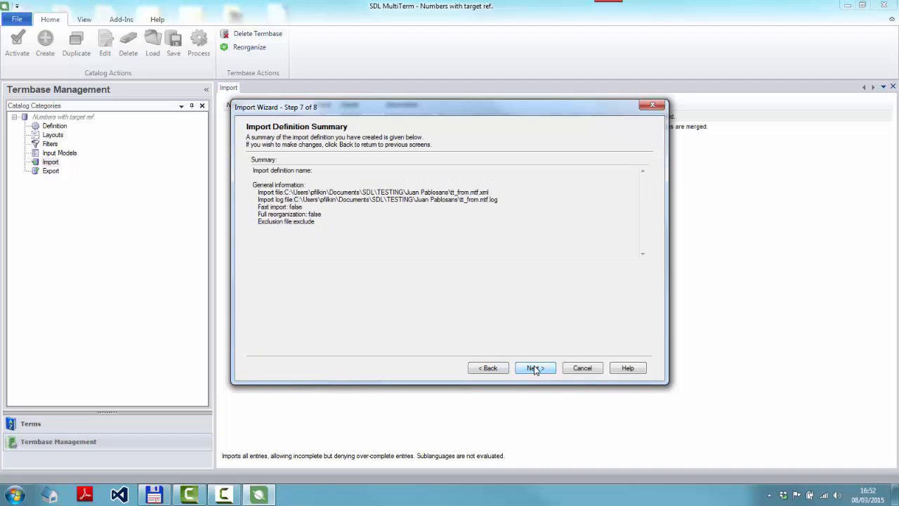
pyautogui.click(533, 367)
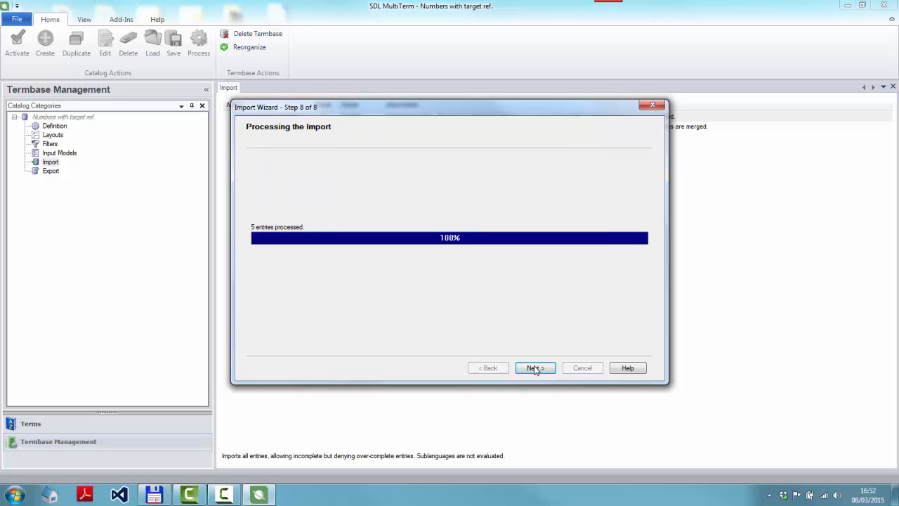
pyautogui.click(535, 368)
pyautogui.click(535, 368)
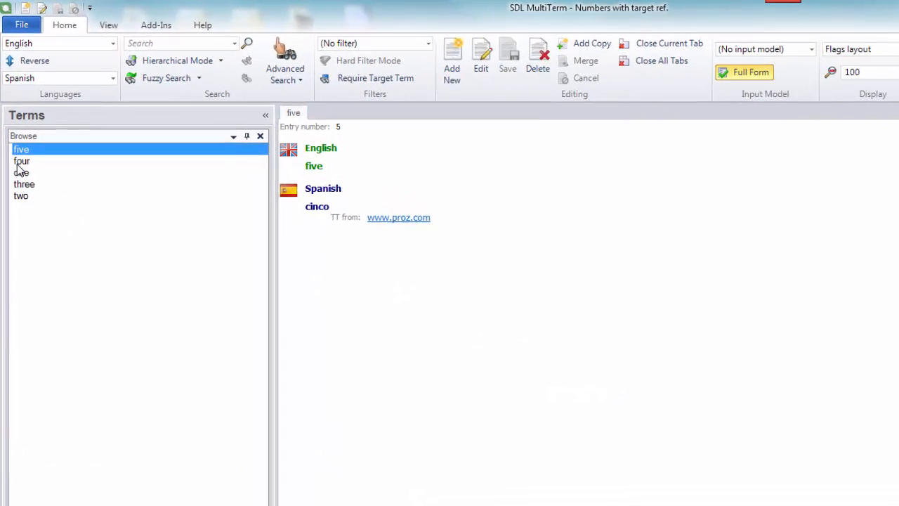
pyautogui.click(20, 147)
pyautogui.click(43, 219)
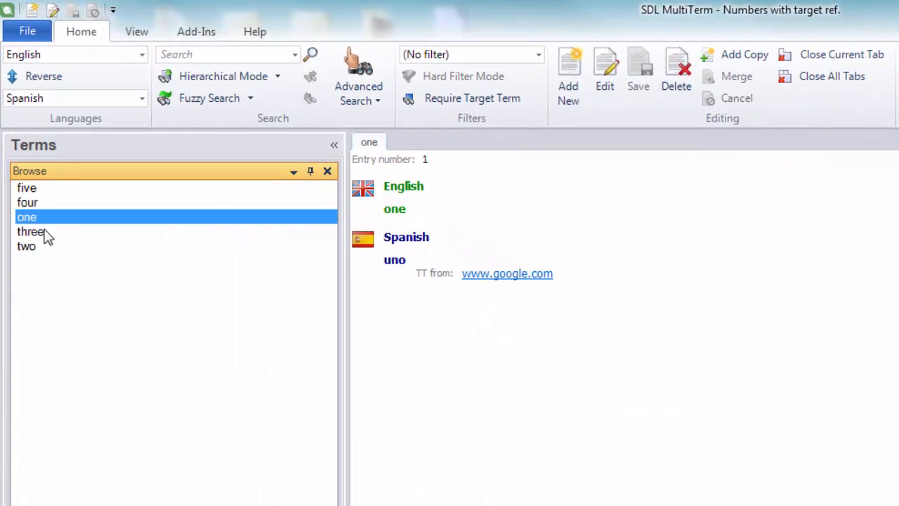
pyautogui.click(46, 233)
pyautogui.click(42, 247)
pyautogui.click(509, 275)
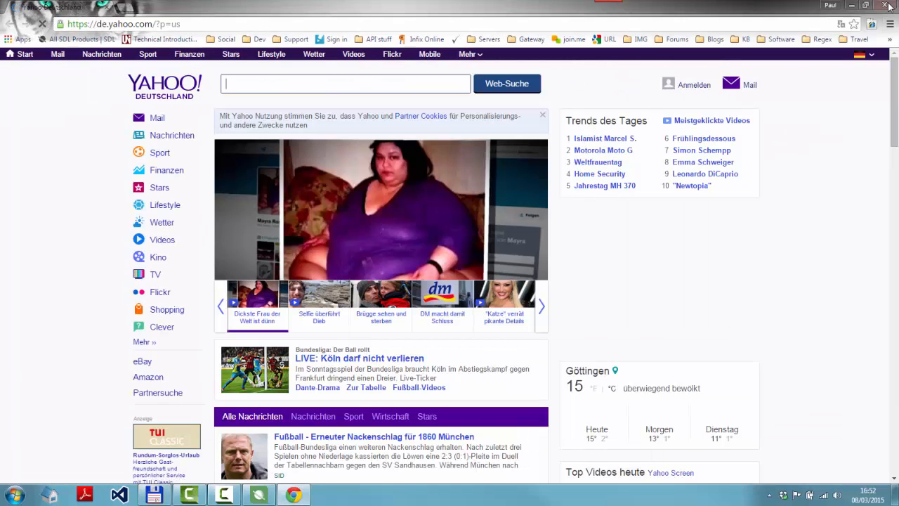
pyautogui.click(886, 6)
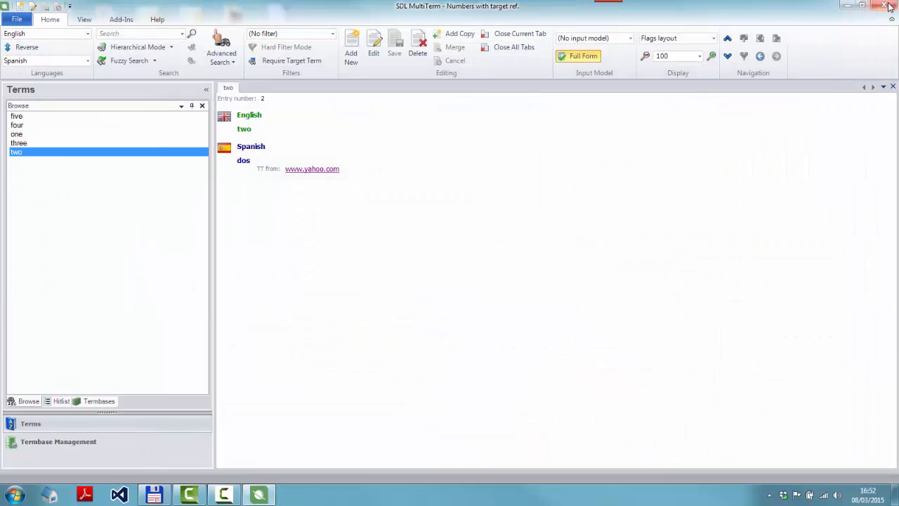